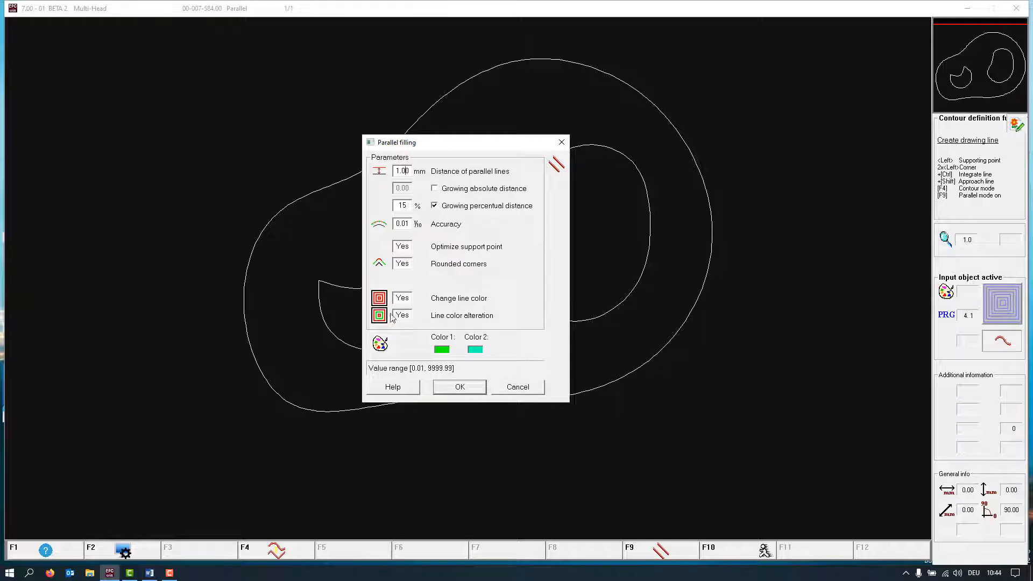
- Fill the outlined shape with parallel lines 1.00 mm apart, growing 15 % in distance and alternating between green and turquoise
click(466, 392)
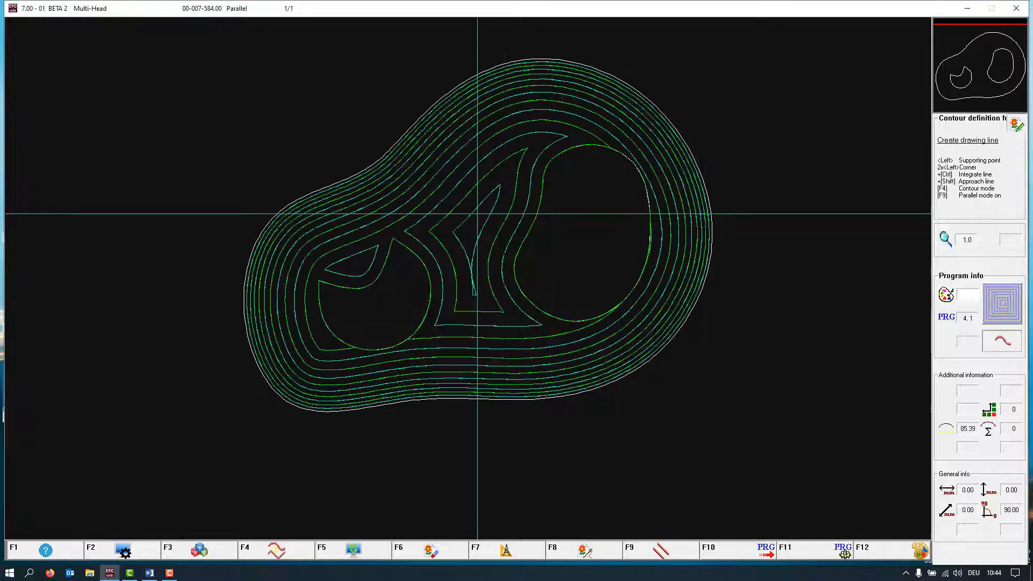
- Move a point on the lower edge of the outer contour well downwards and recalculate the parallel filling
scroll(419, 432, up, 1)
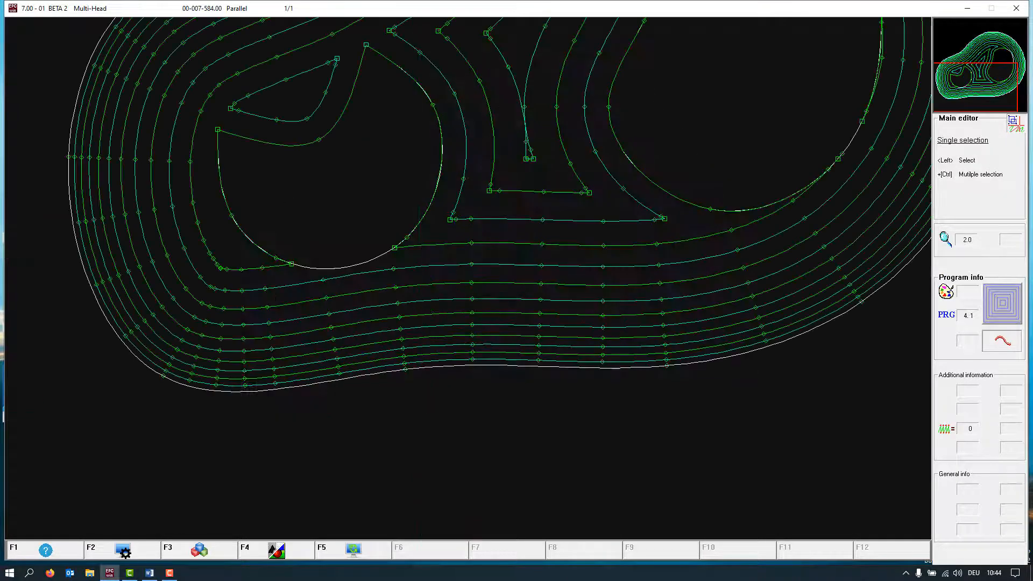
click(405, 369)
right_click(406, 369)
drag(406, 368, 436, 481)
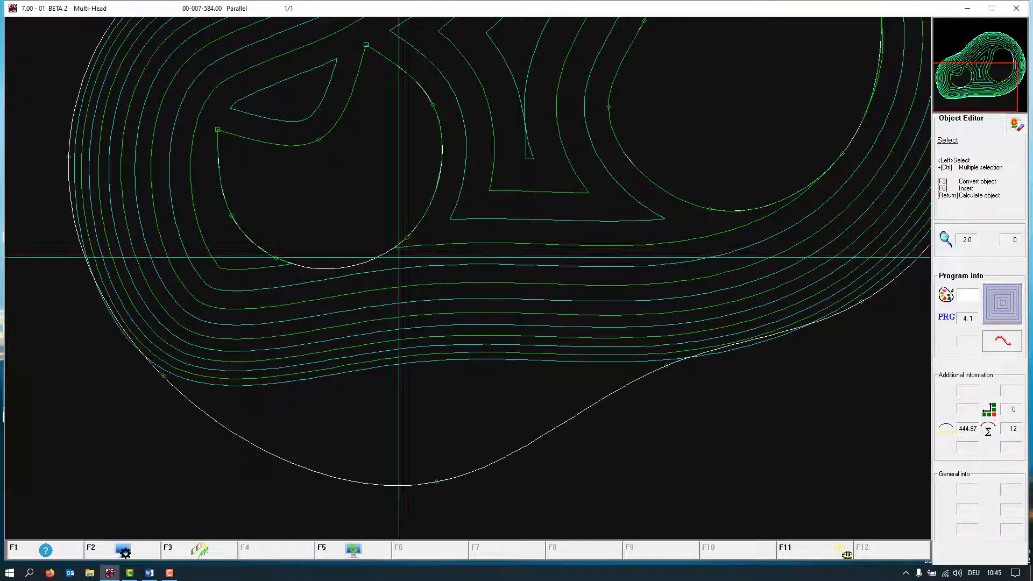
key(Return)
scroll(248, 271, down, 1)
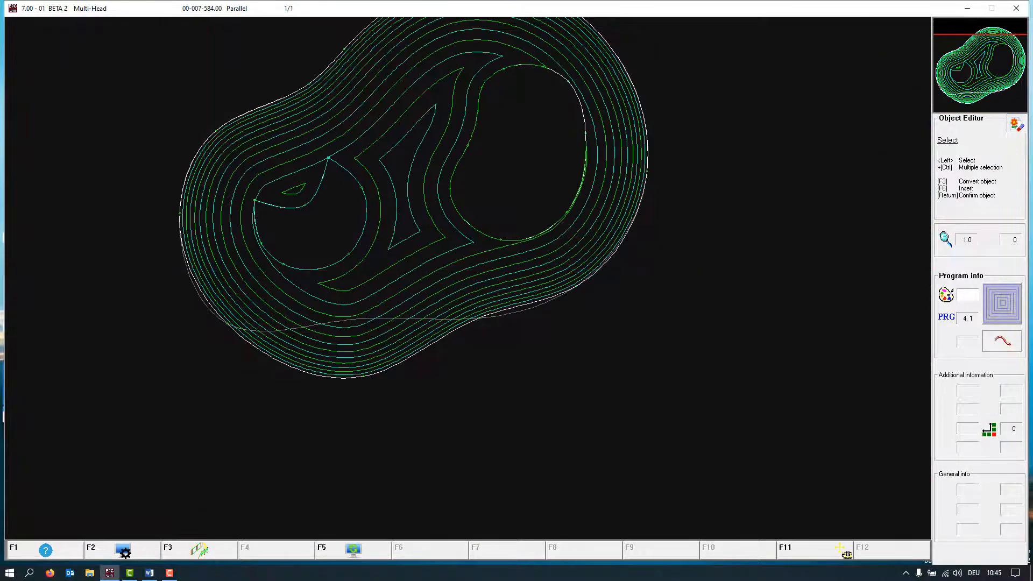
- Pull a point on the outer contour's upper-left edge slightly outwards, recalculate the parallel filling and confirm the object
drag(309, 83, 293, 68)
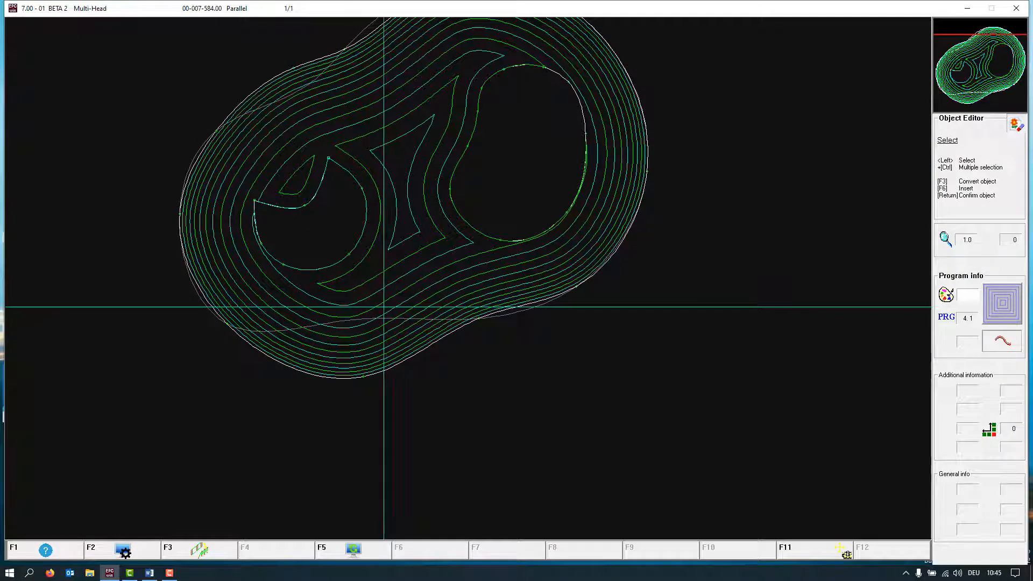
key(Return)
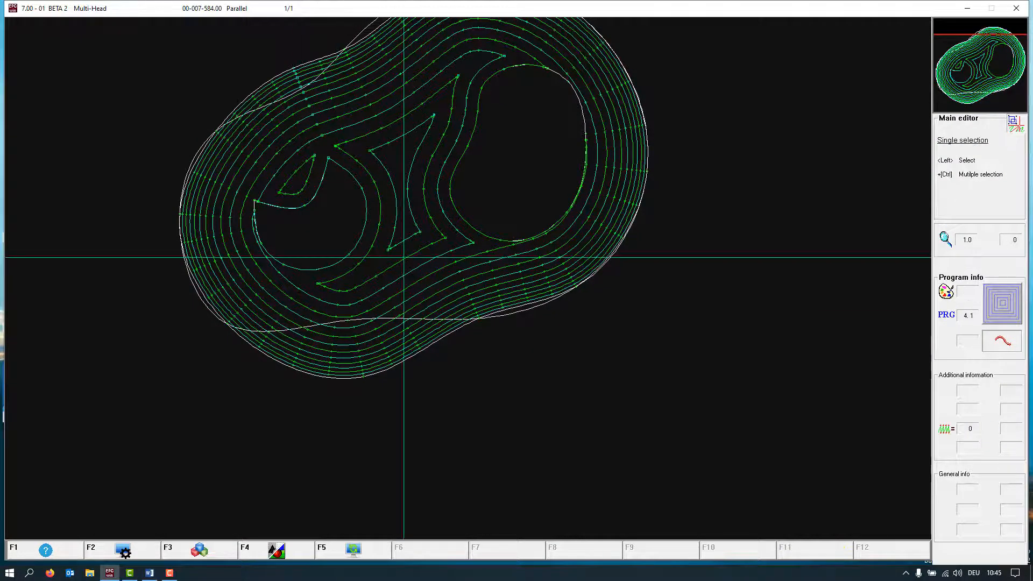
key(Return)
key(Return)
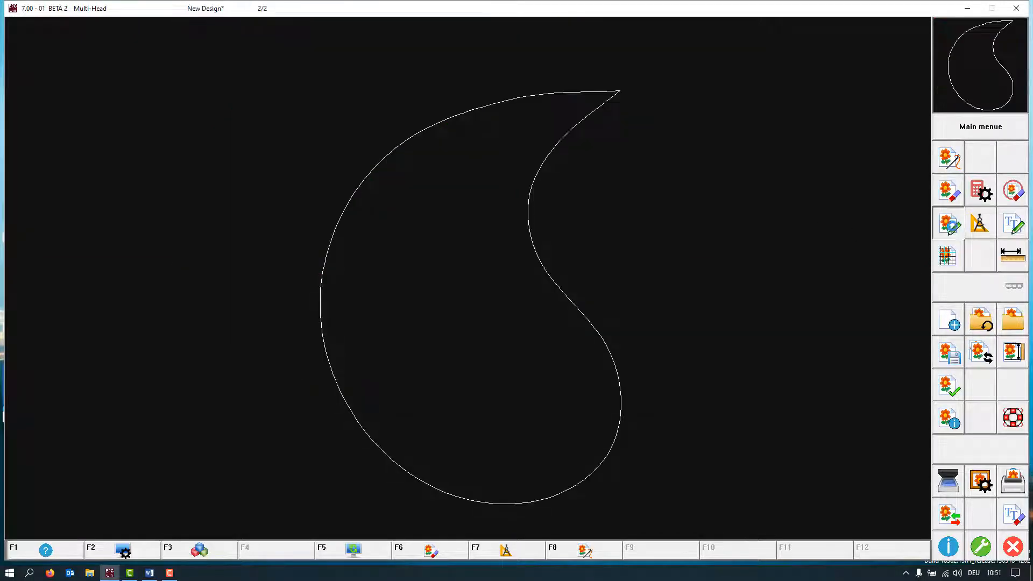
- Start a new drawing object with the spiral filling, program 5
click(948, 223)
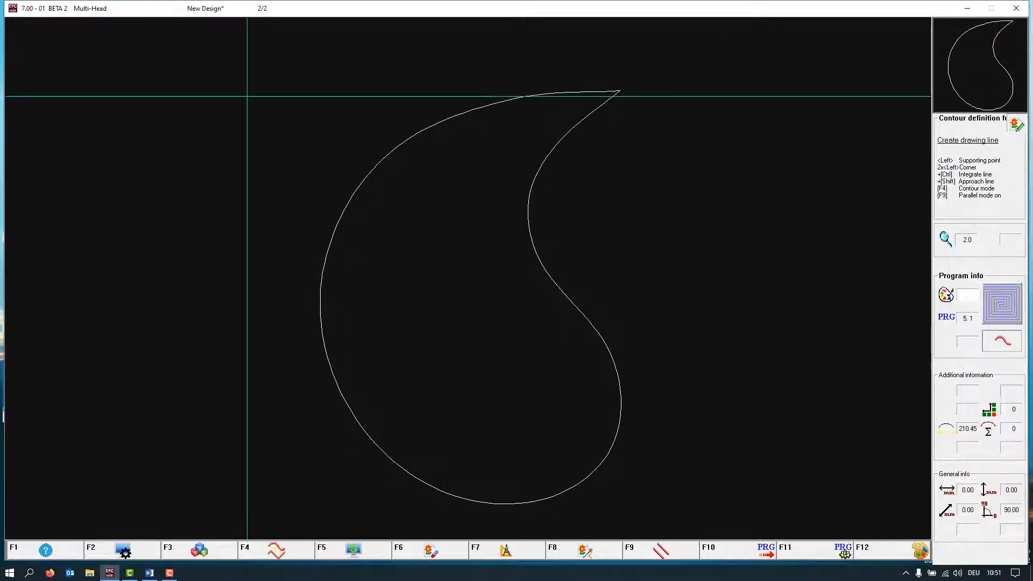
key(Return)
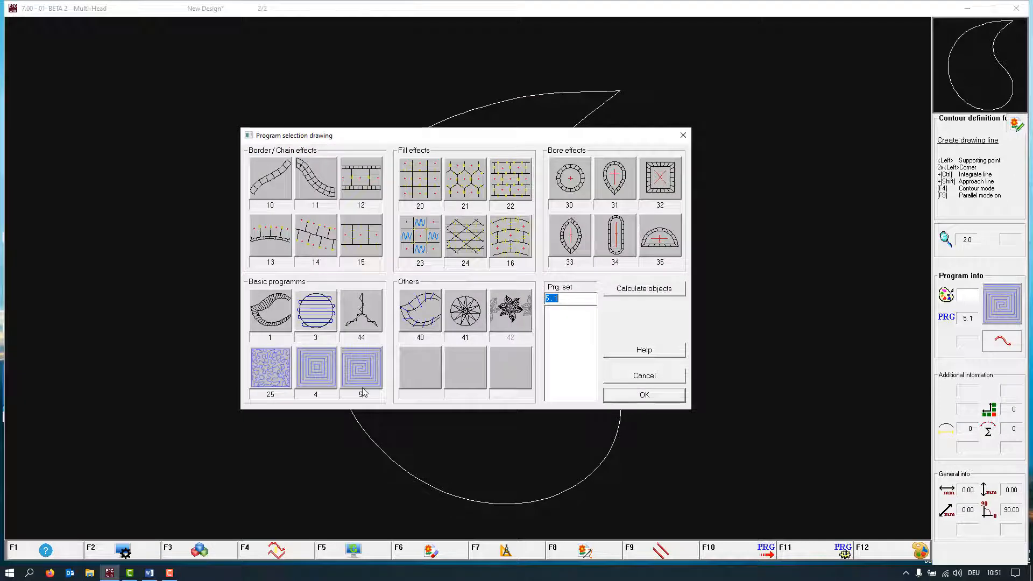
double_click(352, 364)
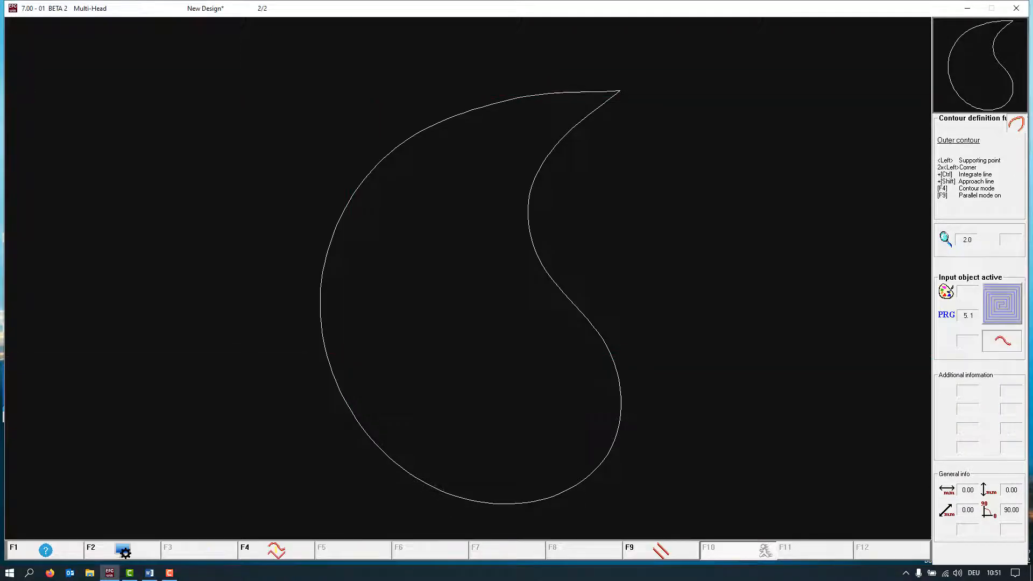
- Fill the teardrop contour with a red spiral at 2.00 mm distance with connected arms, starting on the upper edge near the tip
click(587, 92)
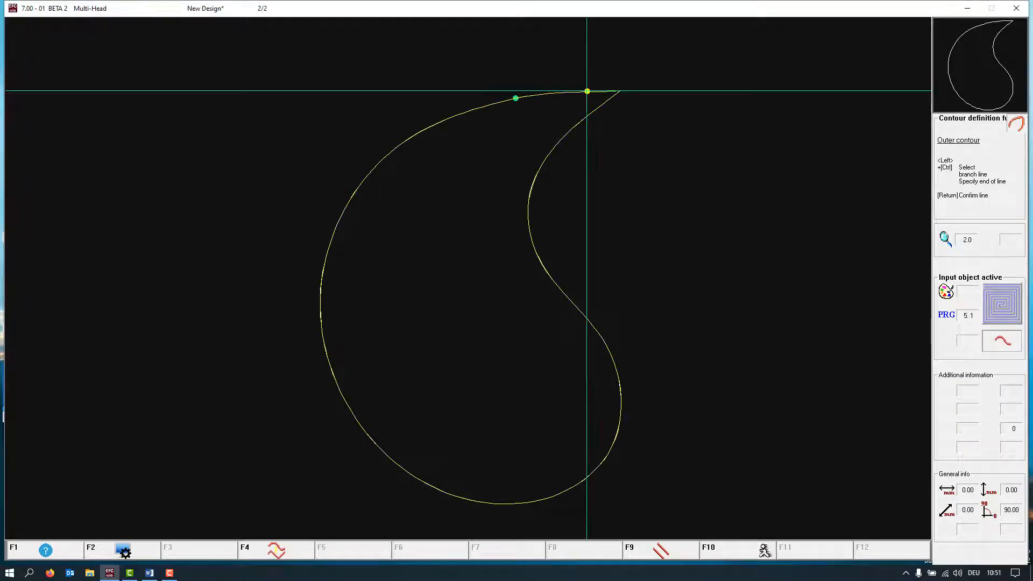
key(Return)
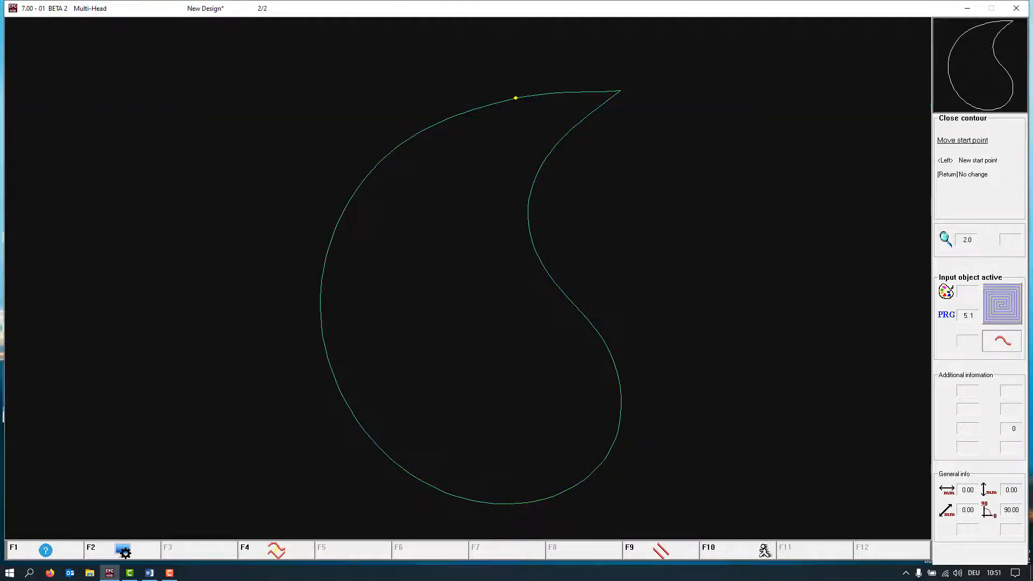
click(560, 91)
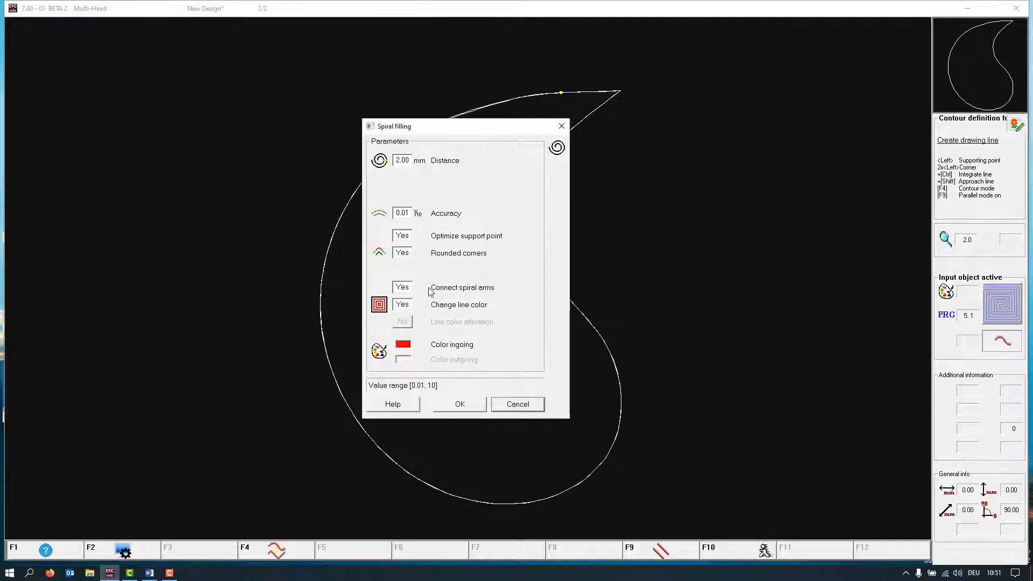
click(476, 409)
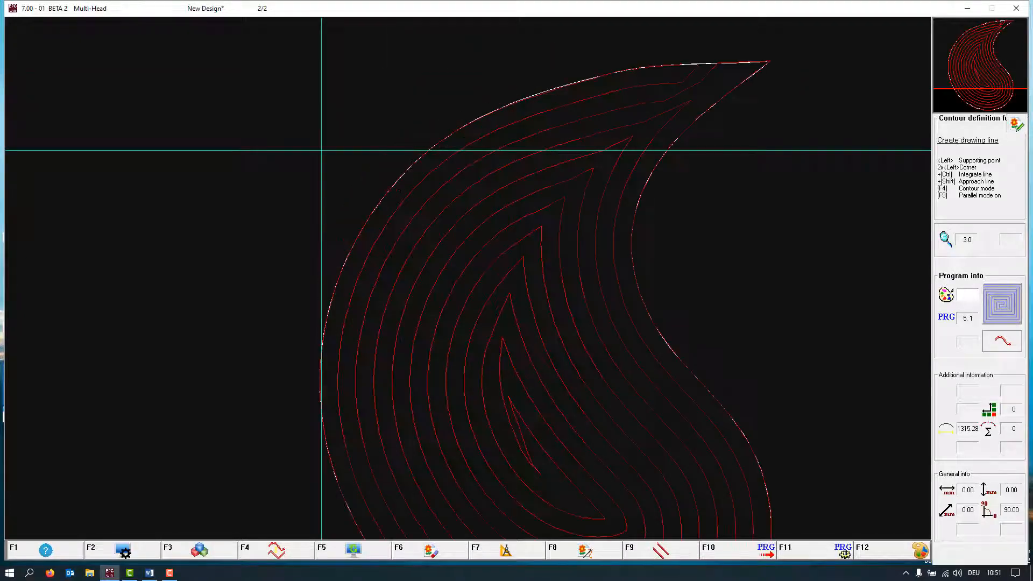
key(Escape)
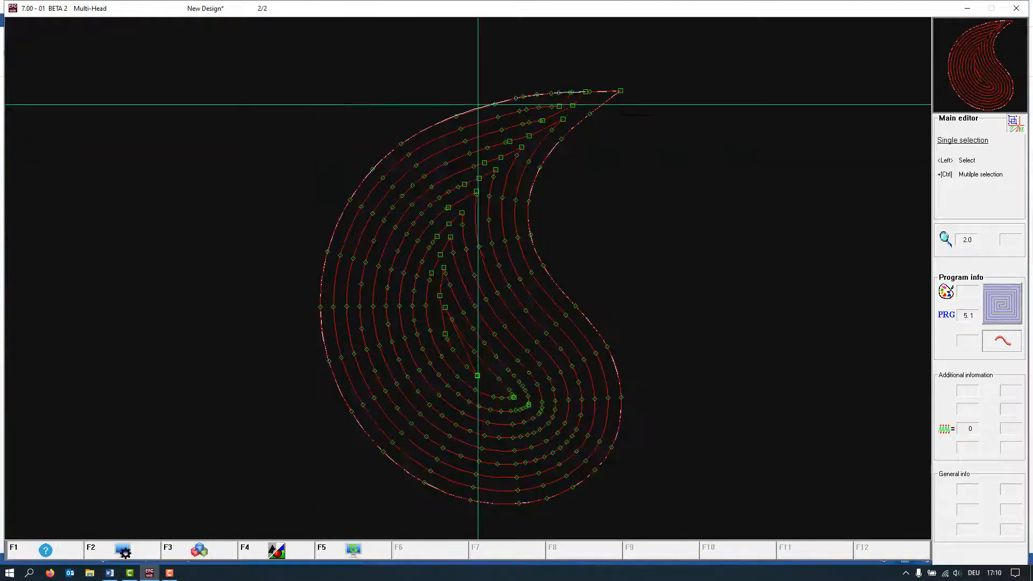
- Move three neighbouring points on the teardrop's upper-left contour outwards and recalculate the spiral filling
click(478, 105)
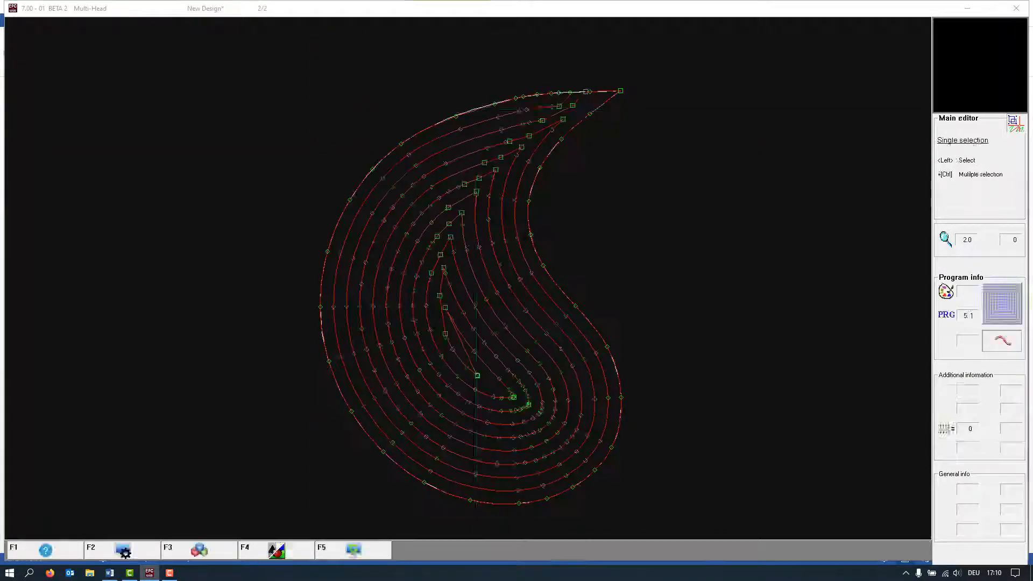
key(Escape)
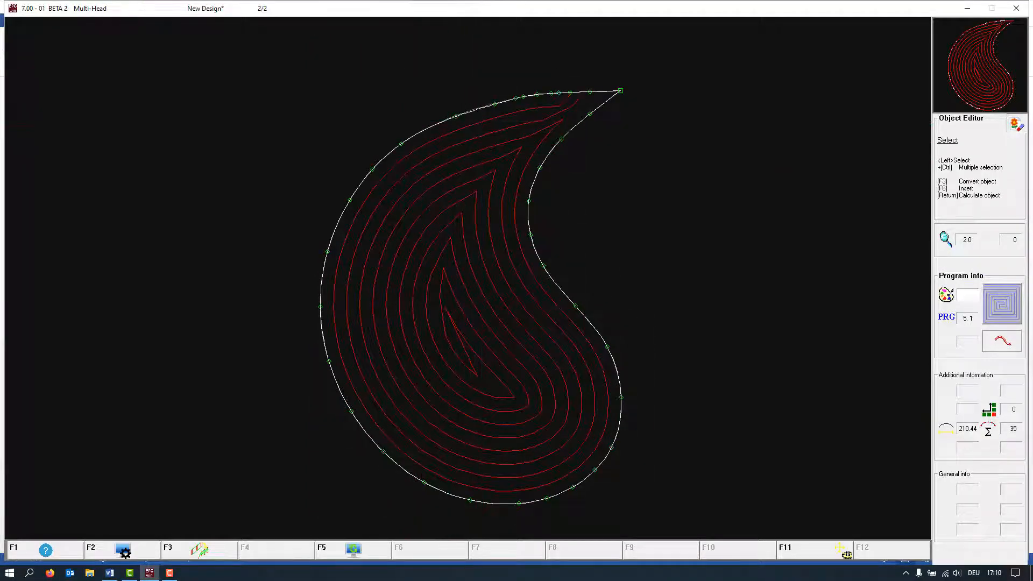
click(401, 143)
click(396, 135)
click(456, 116)
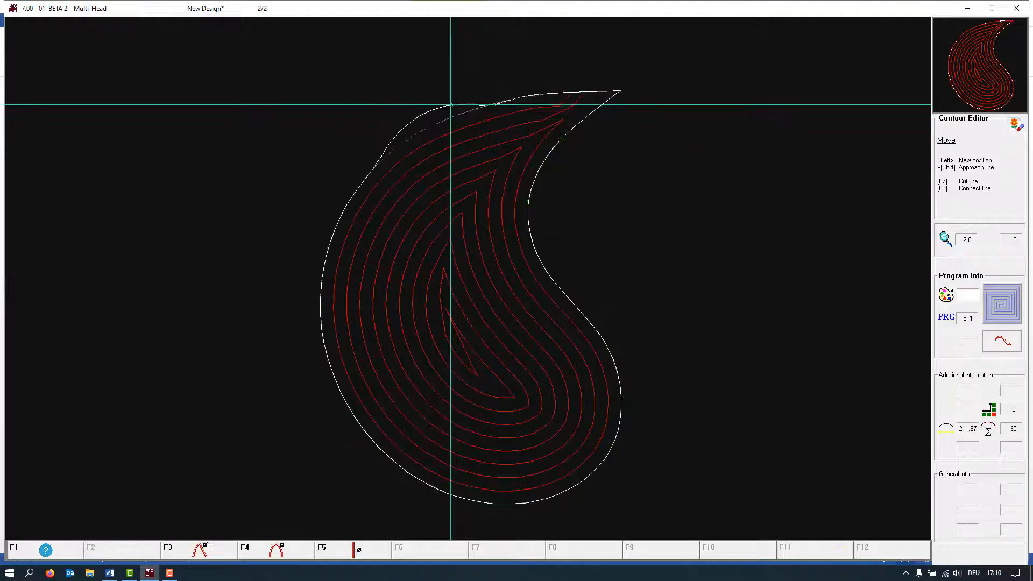
click(451, 105)
click(494, 104)
click(493, 93)
key(Return)
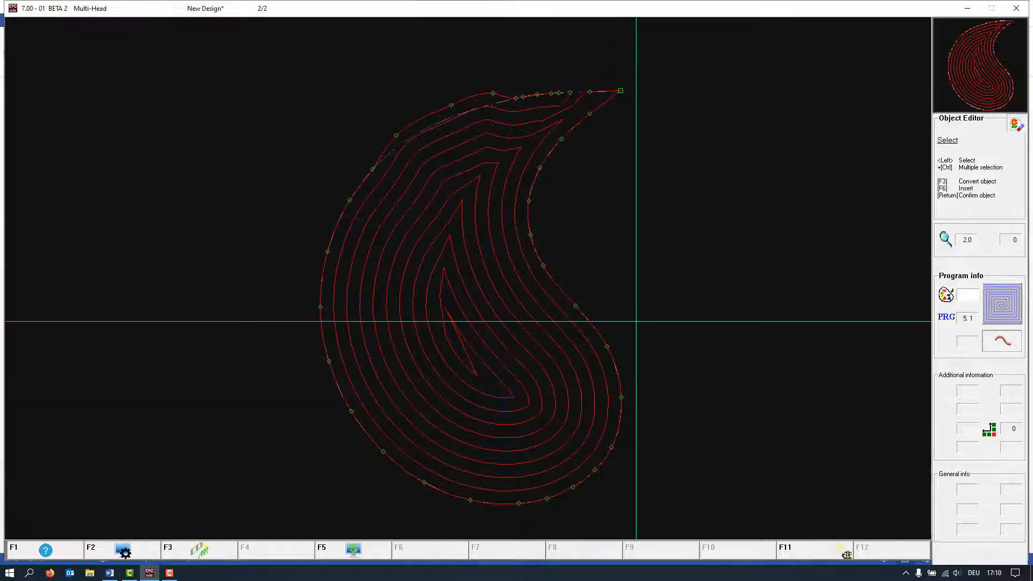
key(Return)
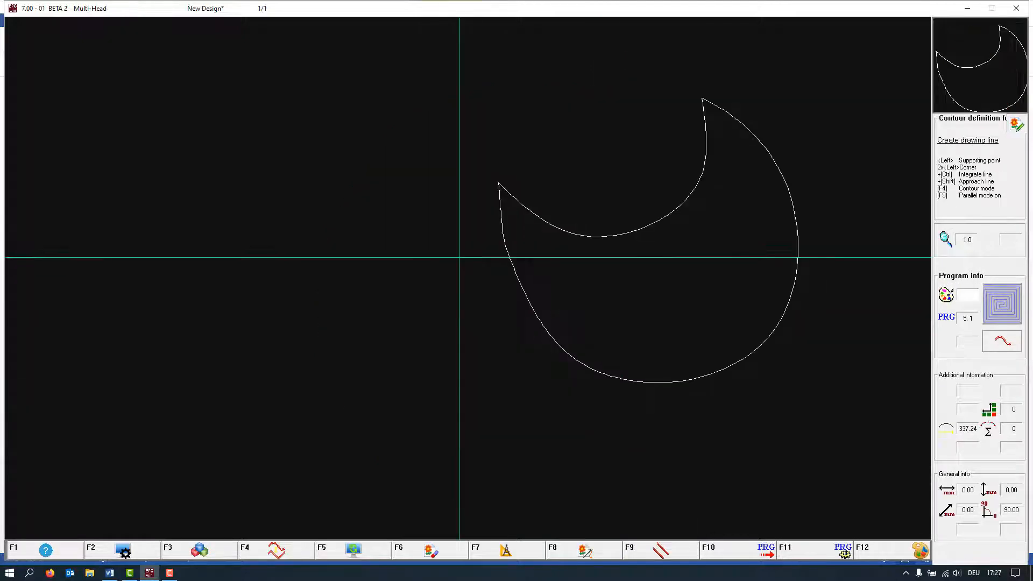
- Choose the random line filling, program 25, and take the crescent line as its outer contour
key(Return)
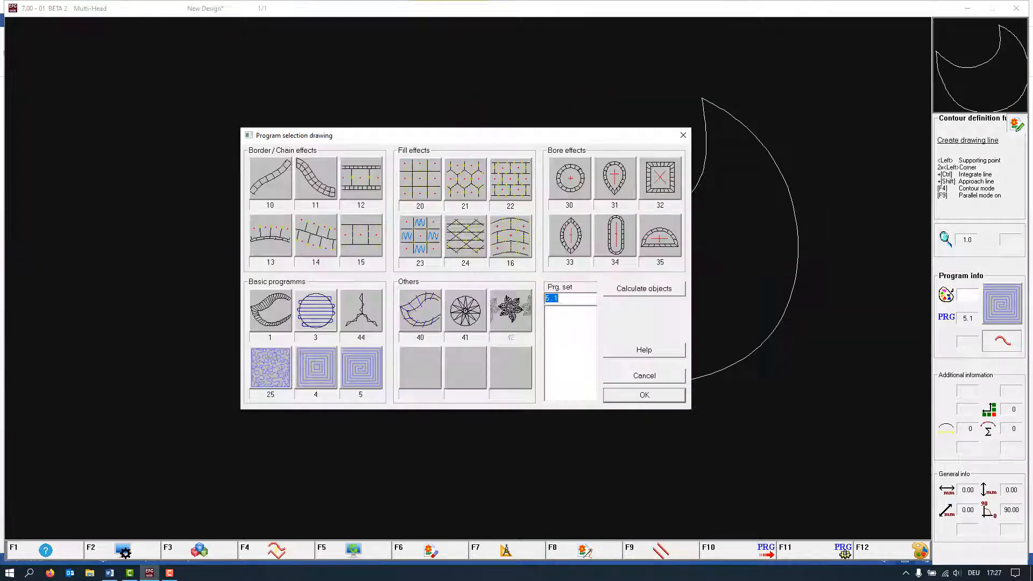
double_click(285, 359)
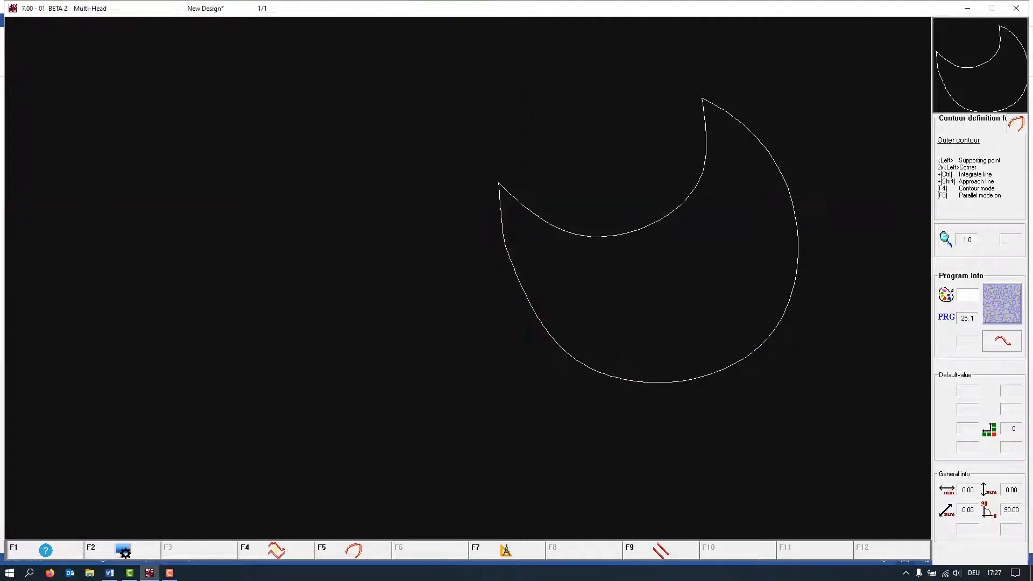
ctrl+click(506, 248)
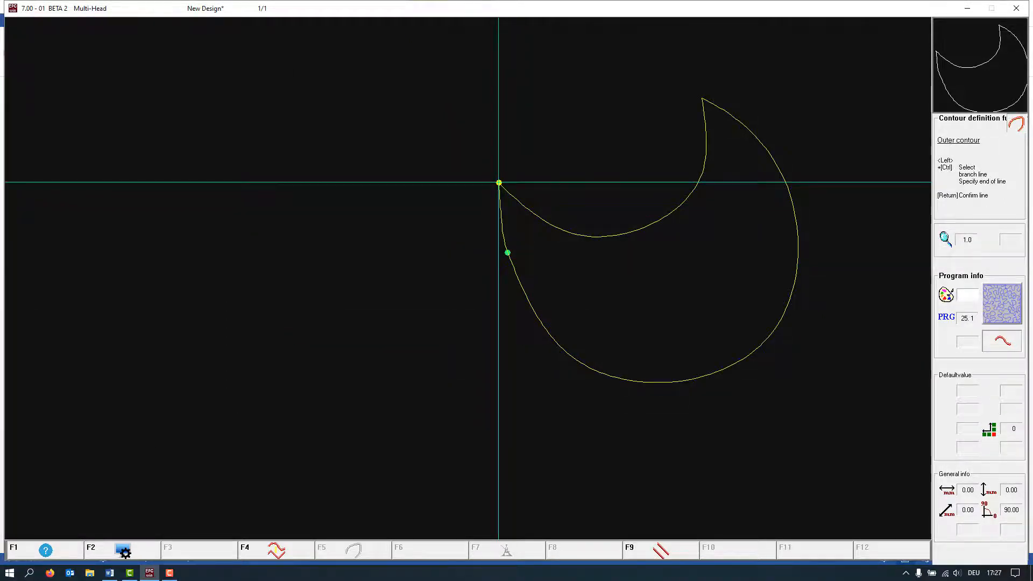
key(Return)
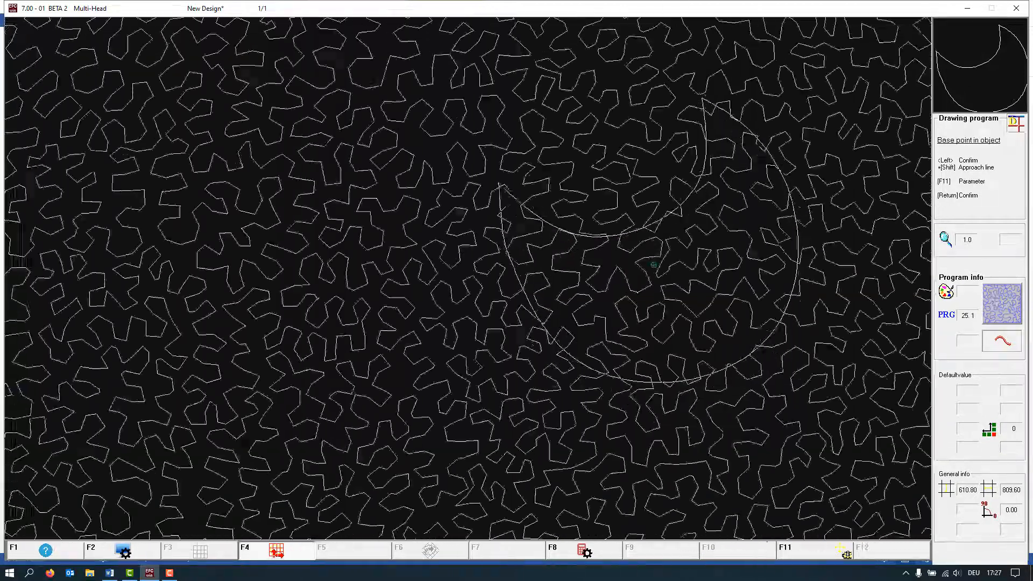
- Resize the random line pattern about a base point inside the crescent and calculate the filling
click(678, 245)
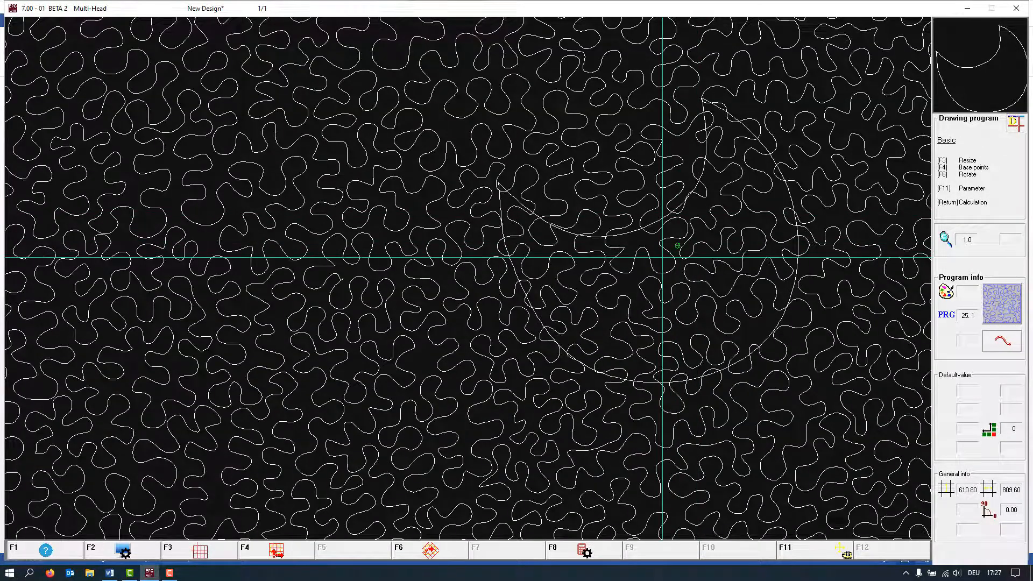
key(F3)
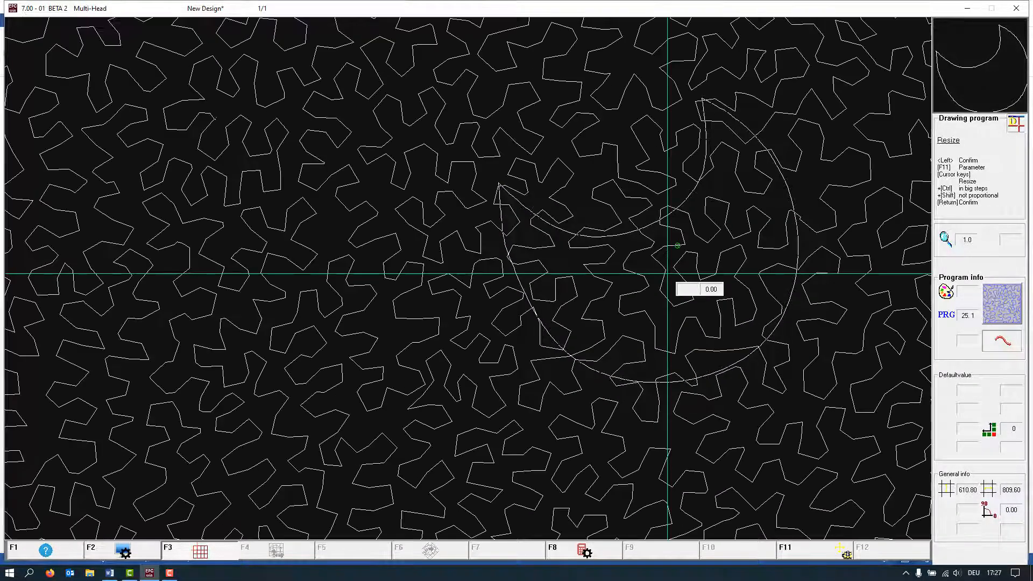
key(Down)
key(Down)
key(Down)
key(Return)
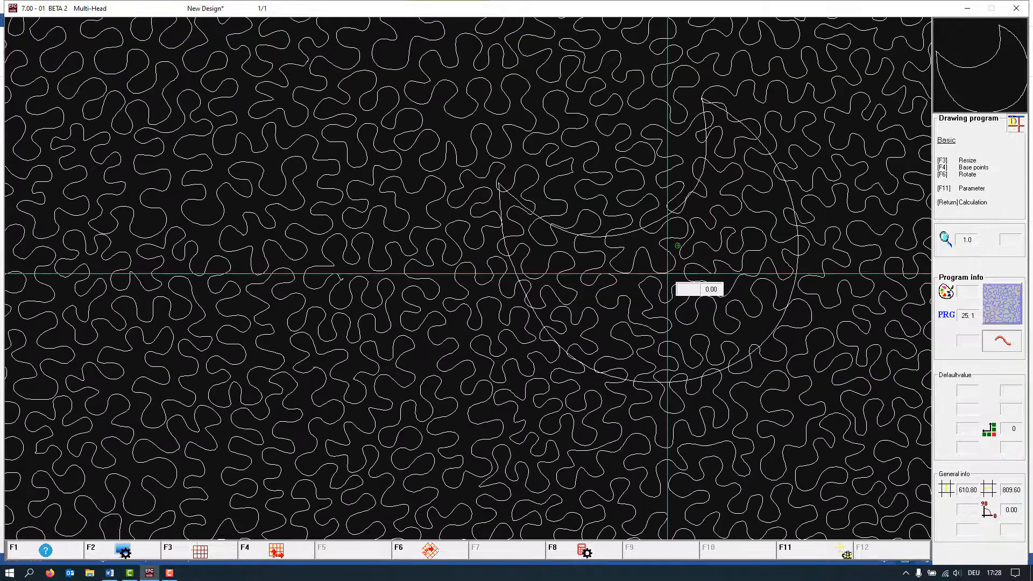
key(Return)
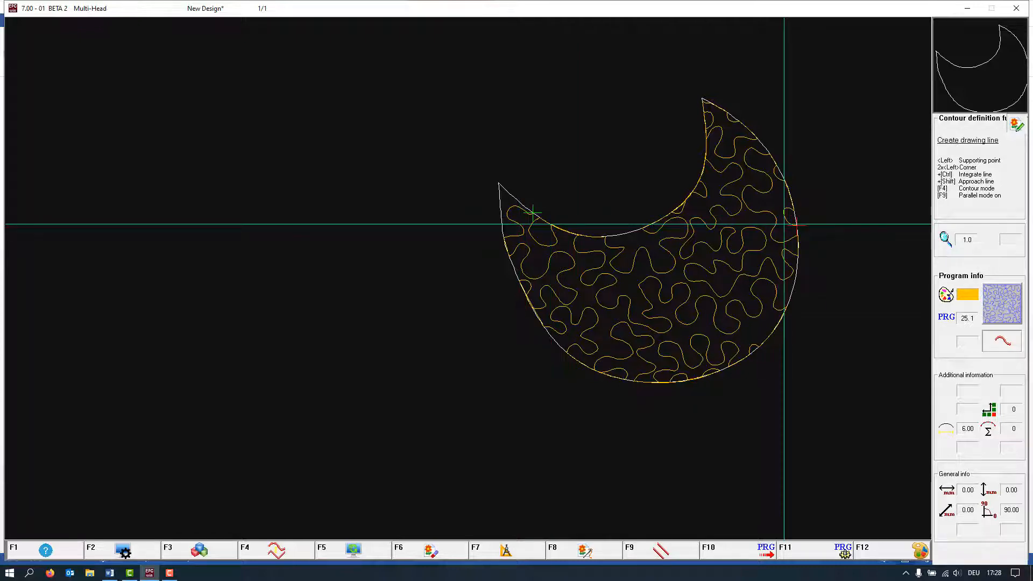
key(Escape)
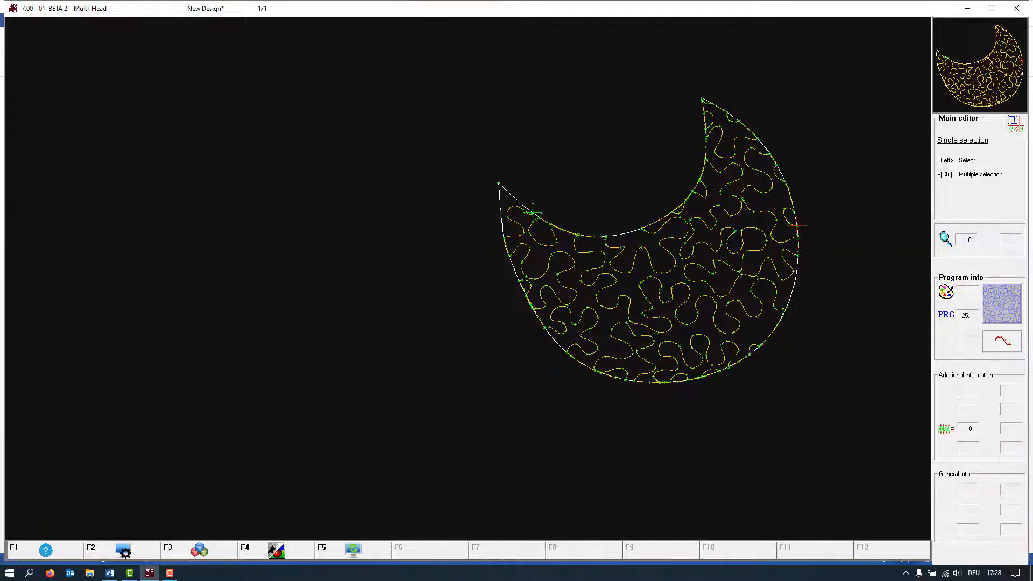
- Move two points on the crescent's lower-right contour outwards and recalculate the random line filling
click(793, 290)
click(813, 300)
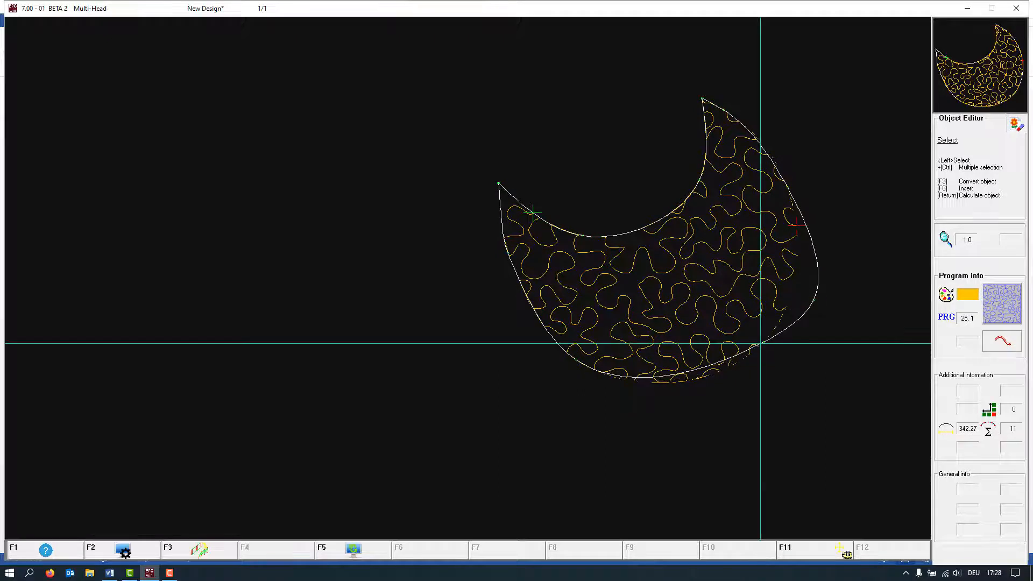
click(771, 341)
click(773, 376)
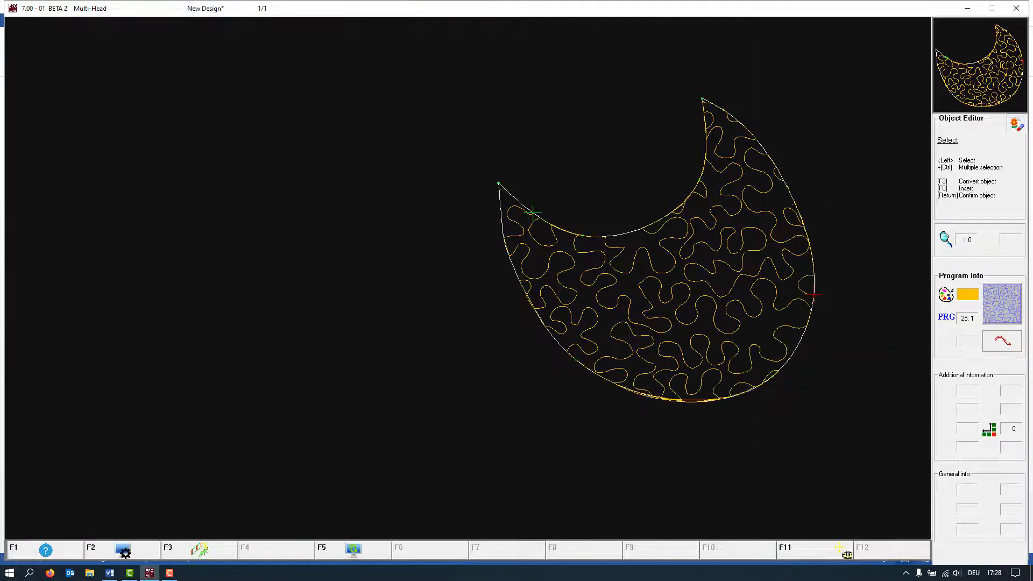
key(Return)
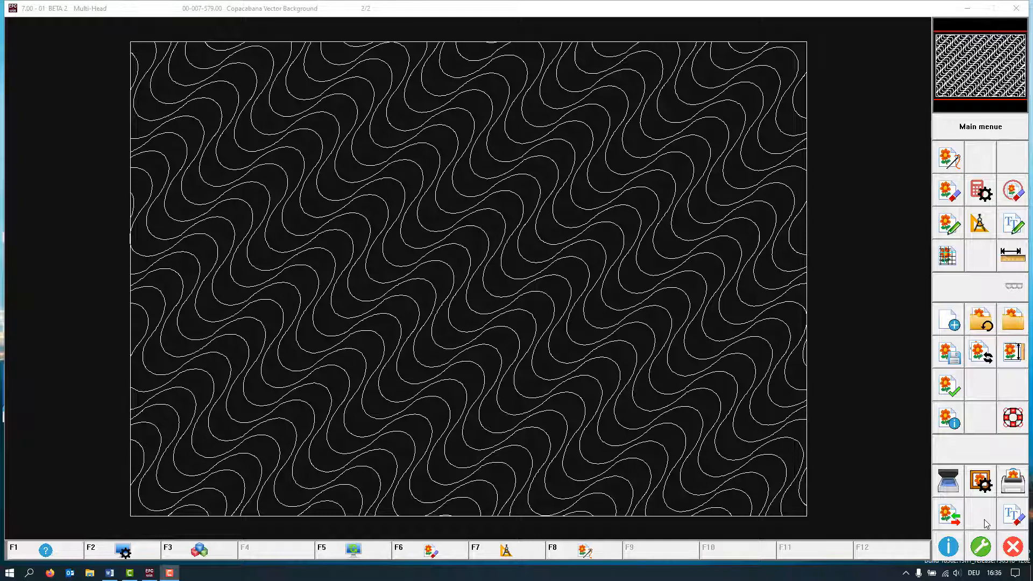
- Open the vector background for editing and select a single wave segment to check the extent of its line
click(818, 313)
key(F8)
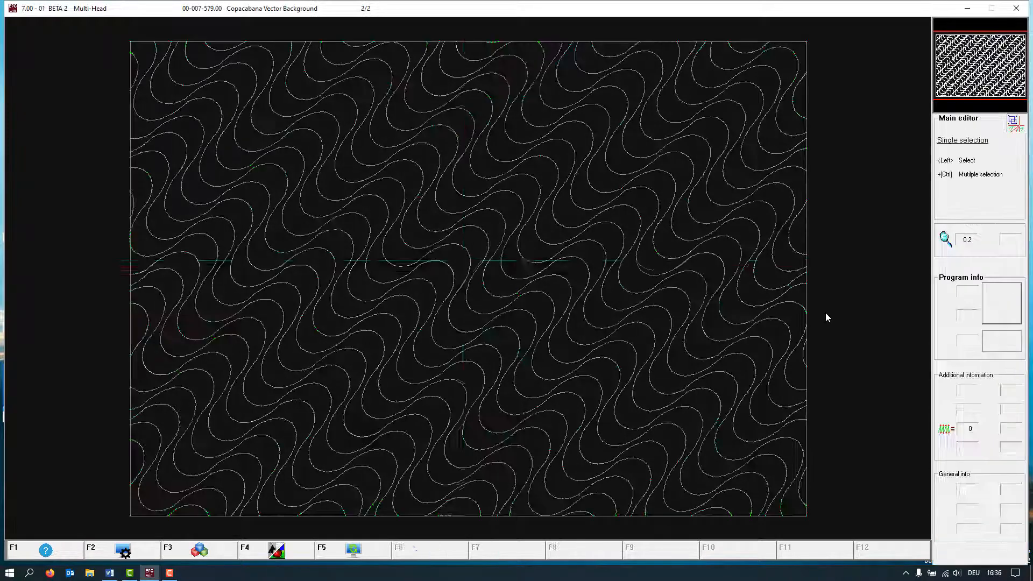
click(416, 144)
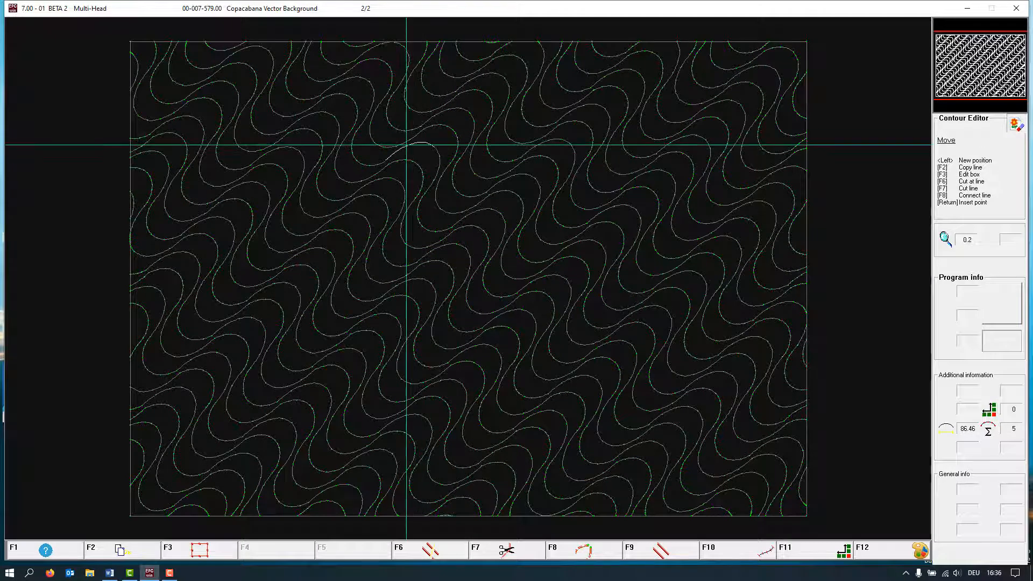
key(Escape)
- Select the whole wave pattern with a rectangle and connect its separate lines
key(F3)
key(2)
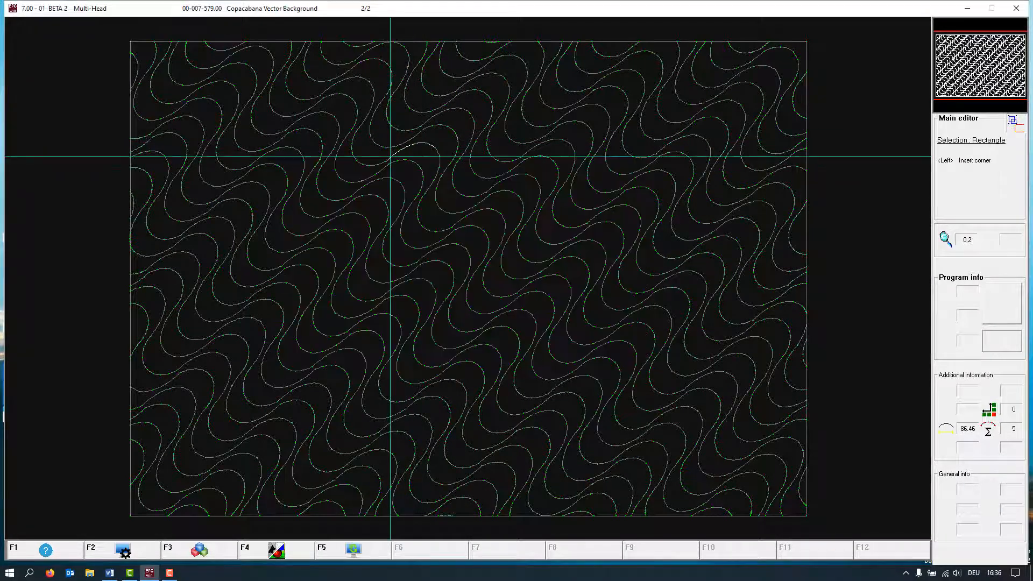
click(92, 93)
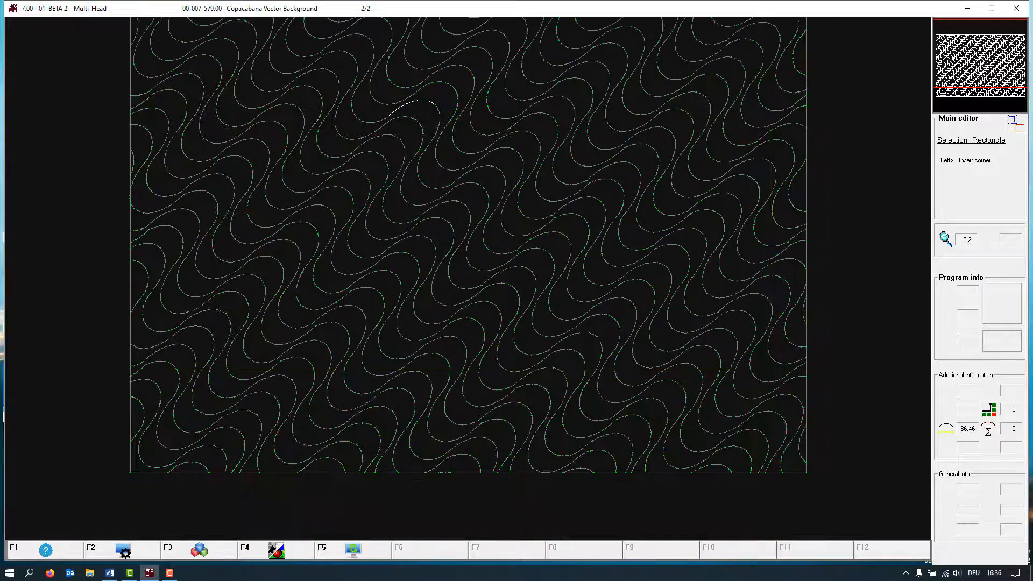
click(844, 469)
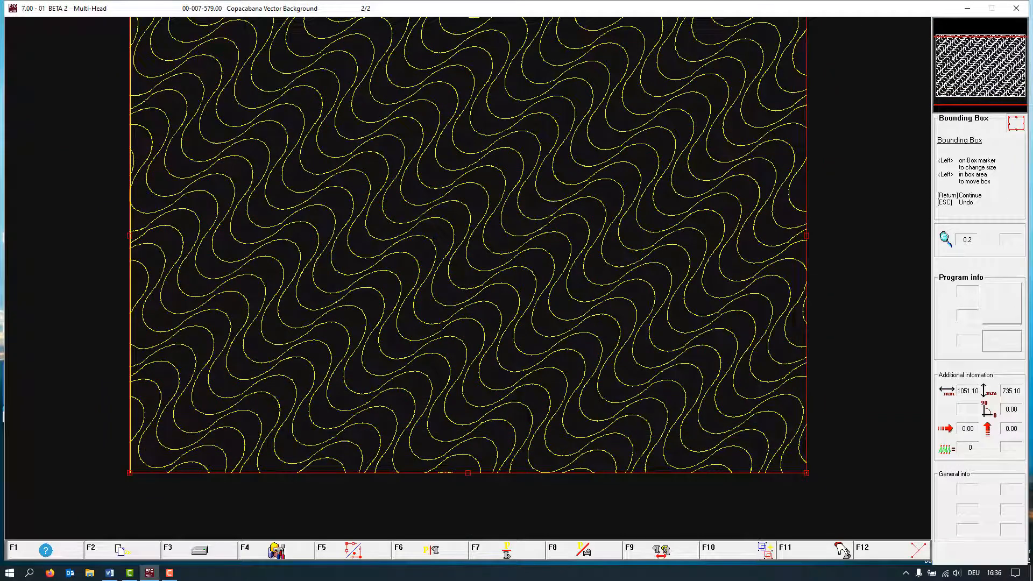
key(F4)
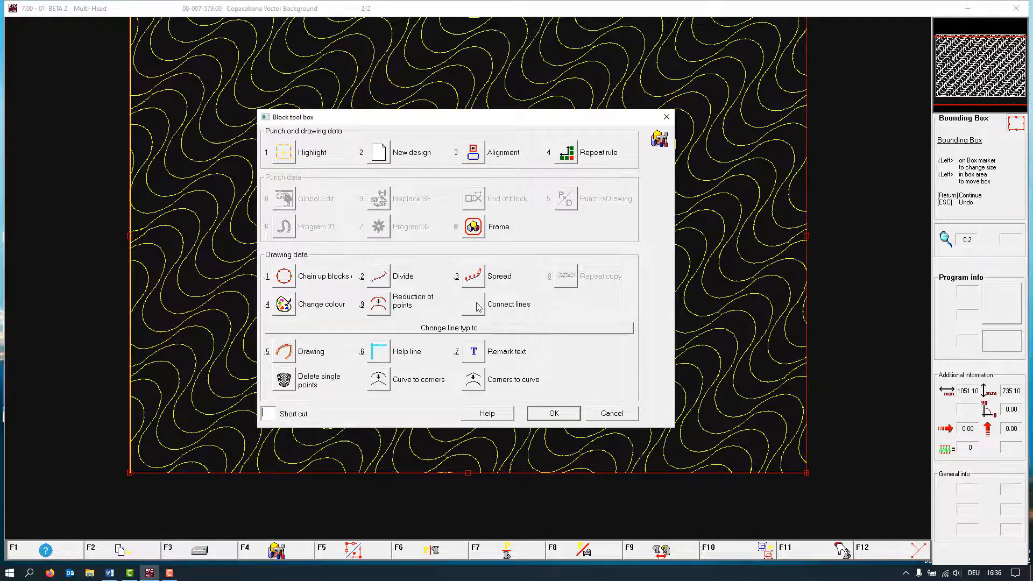
click(476, 305)
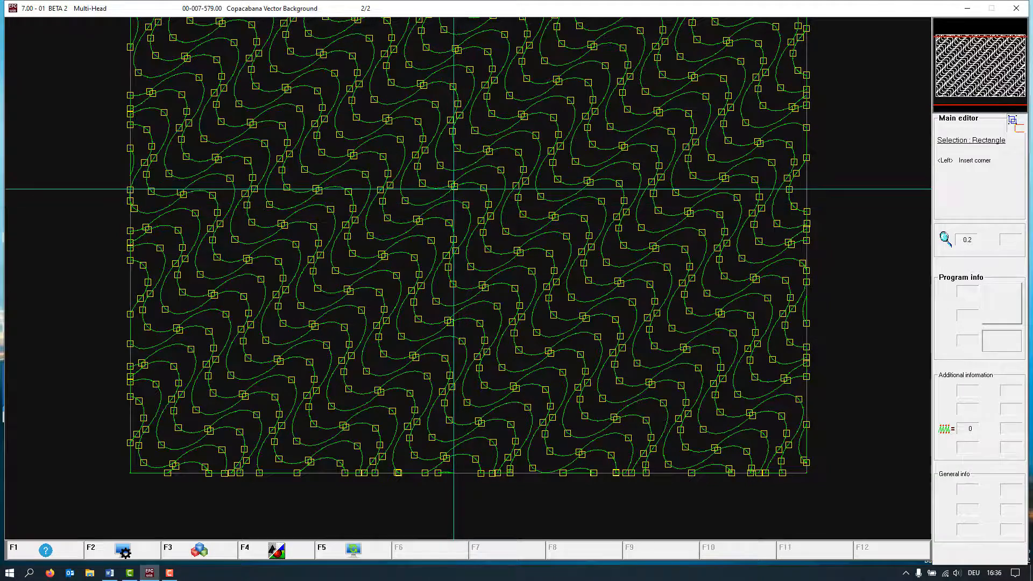
- Select connected wave lines to check their full length and examine the corner points along a wave crest
scroll(455, 186, up, 1)
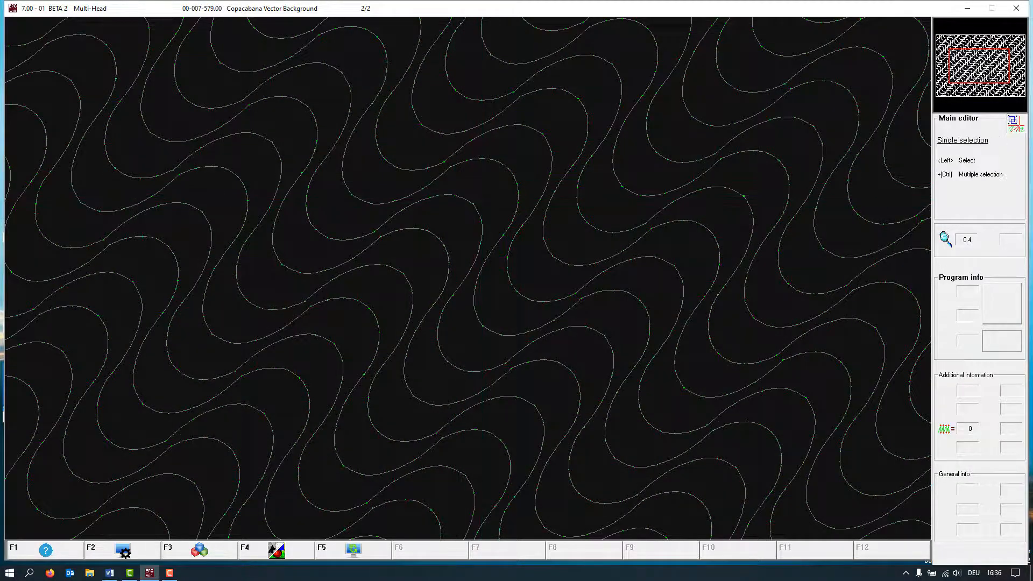
click(447, 192)
scroll(461, 180, down, 2)
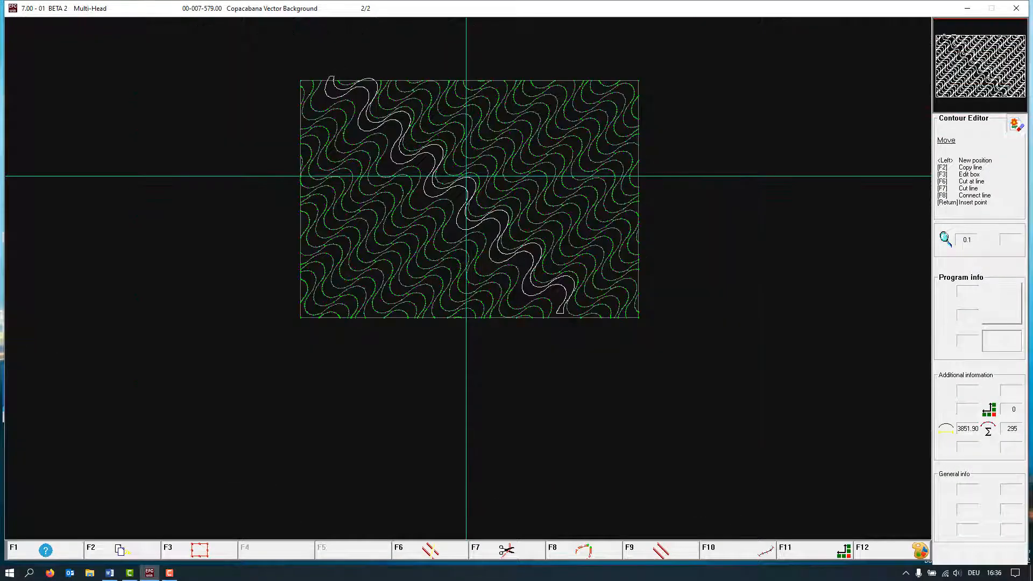
key(Escape)
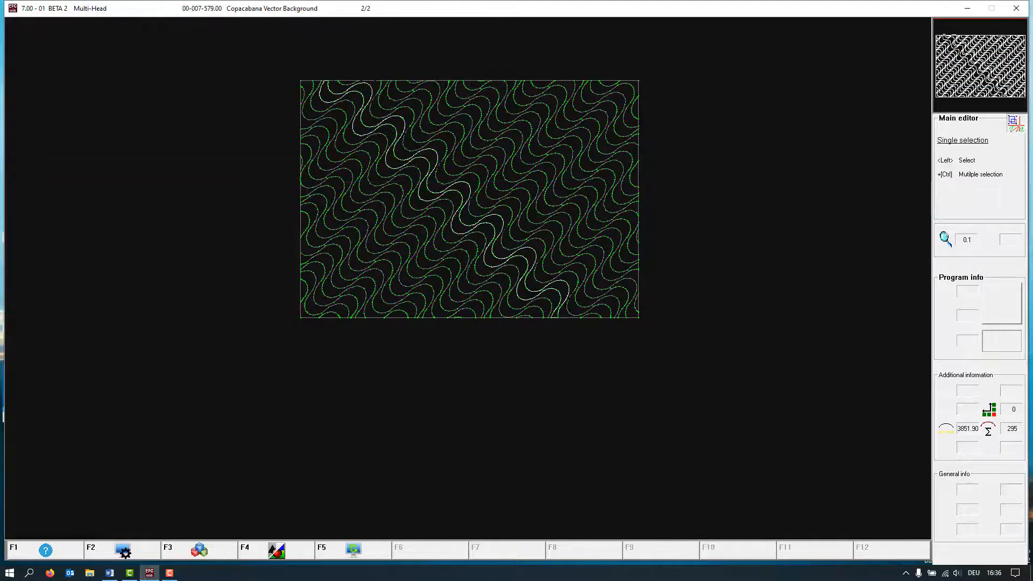
scroll(509, 212, up, 3)
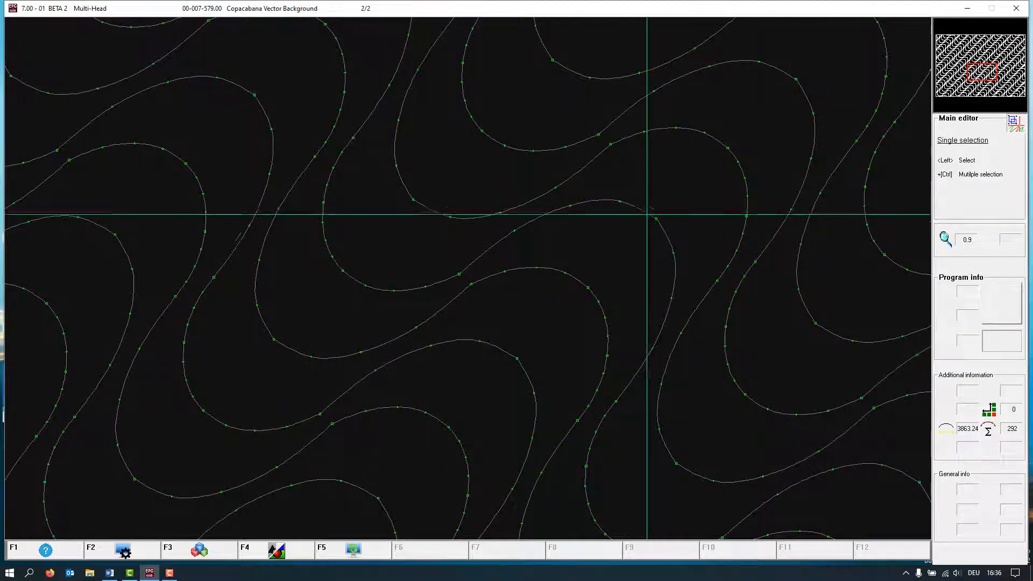
scroll(654, 210, up, 1)
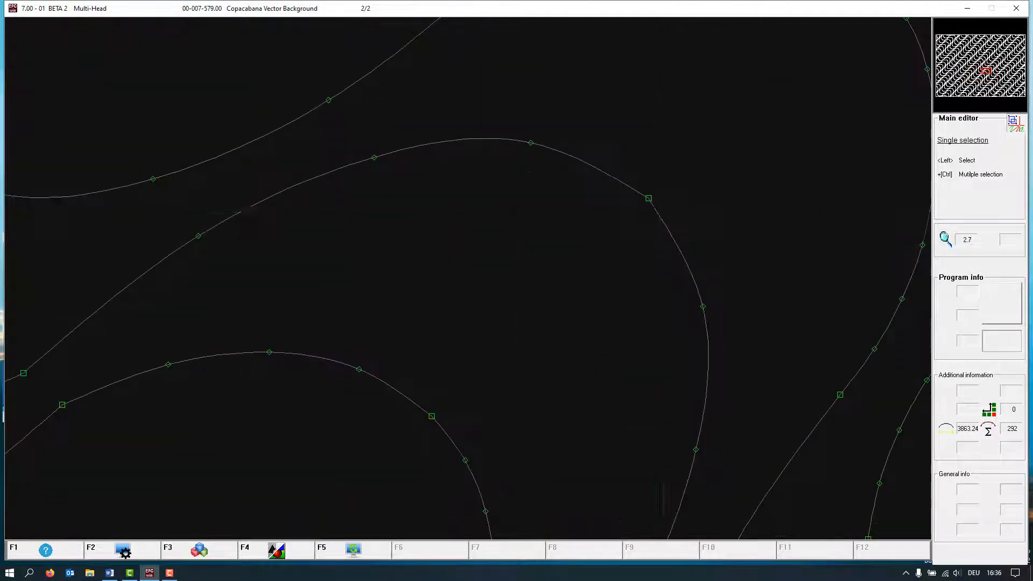
click(649, 199)
key(Escape)
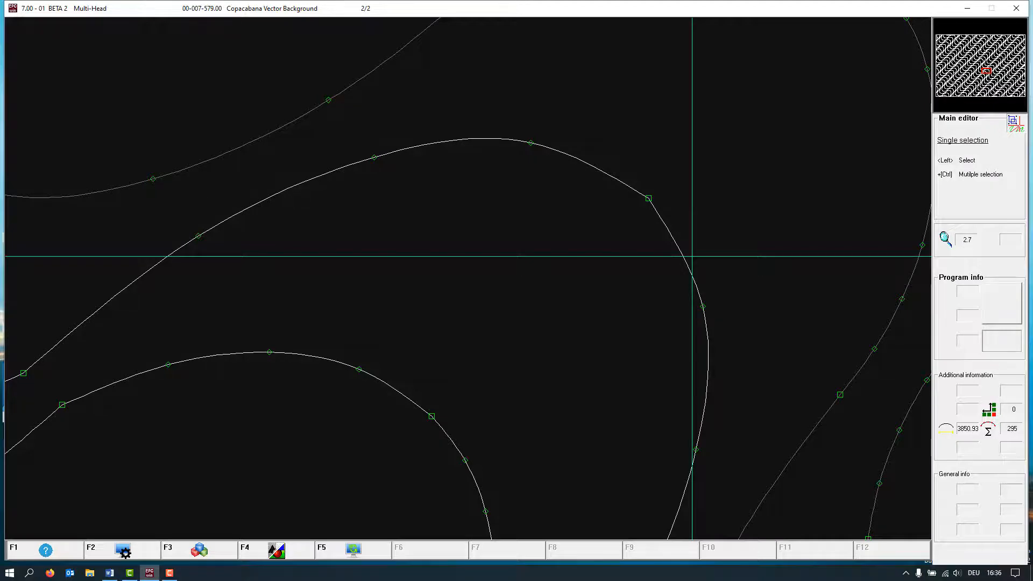
- Surround the central waves with a polygon, with only complete drawing lines switched off, and convert the enclosed corner points to curve points
key(minus)
key(F3)
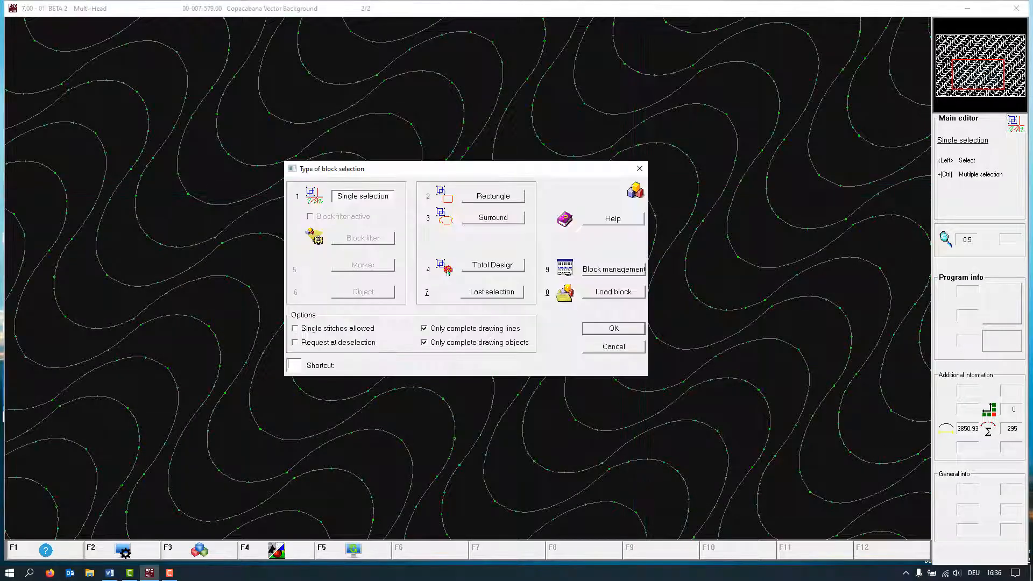
click(490, 327)
click(487, 217)
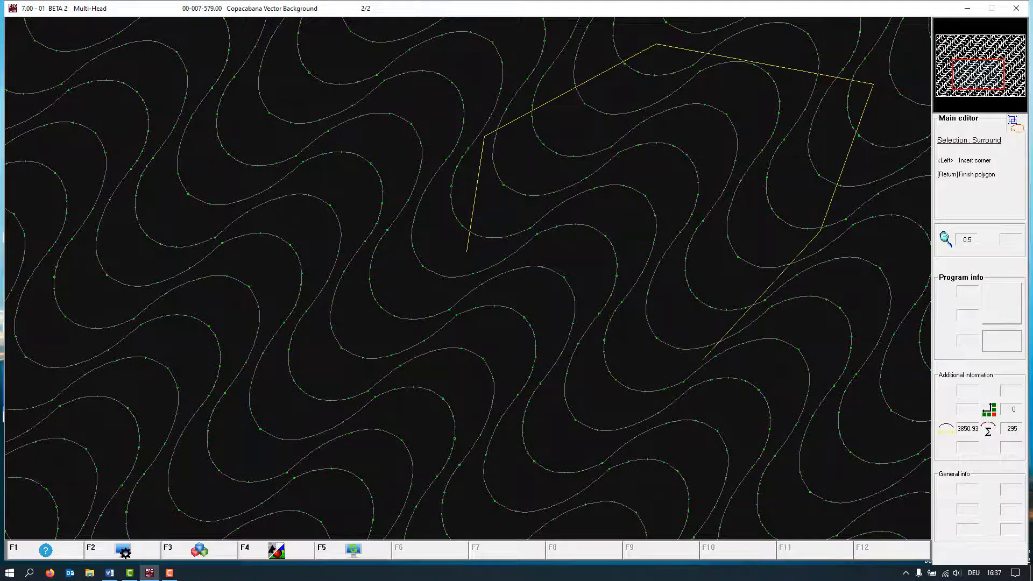
click(470, 355)
key(Return)
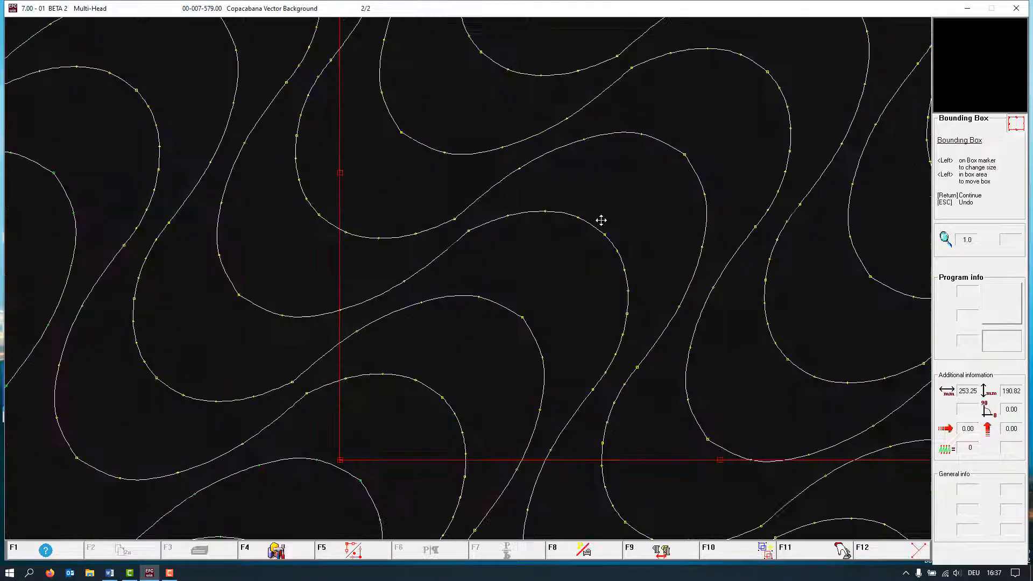
key(Return)
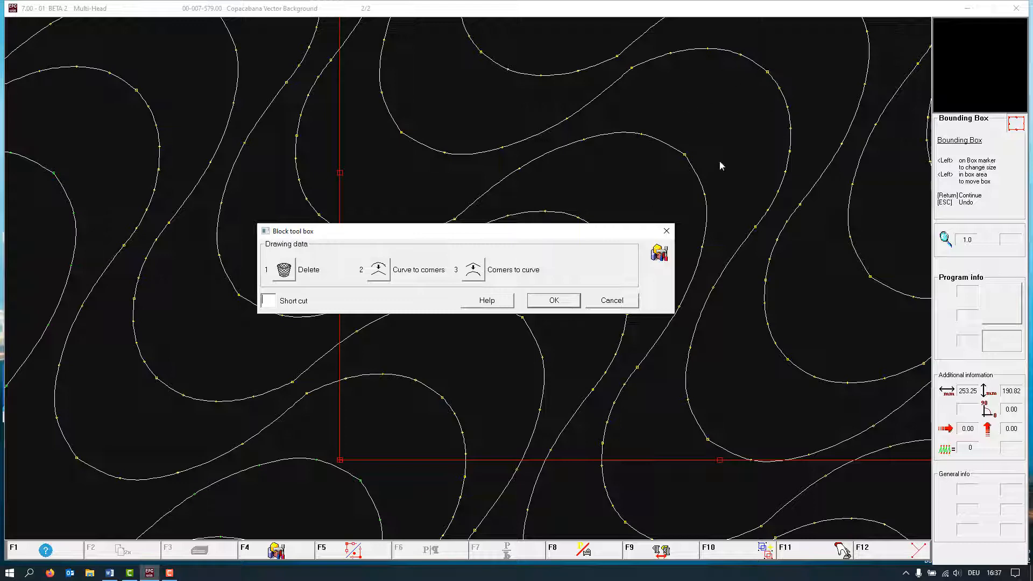
click(479, 274)
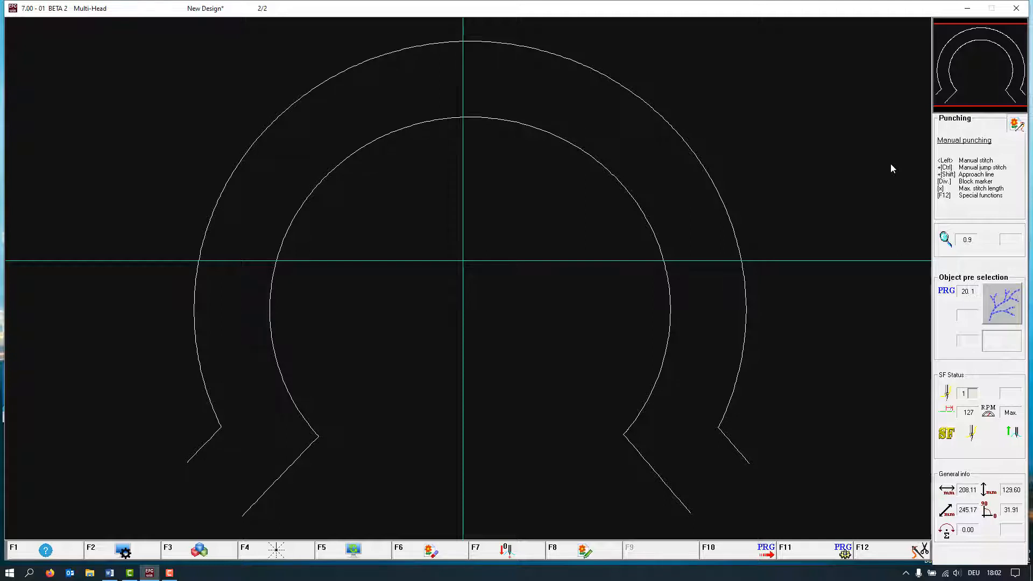
- Choose area fill program 11 and take the large outer arc line as the first outer contour
key(F10)
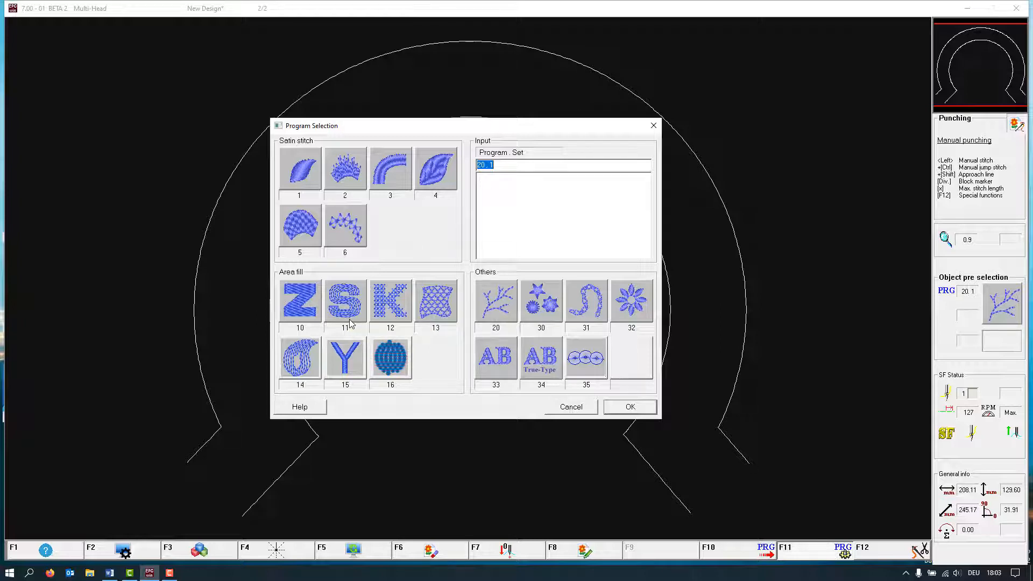
double_click(345, 300)
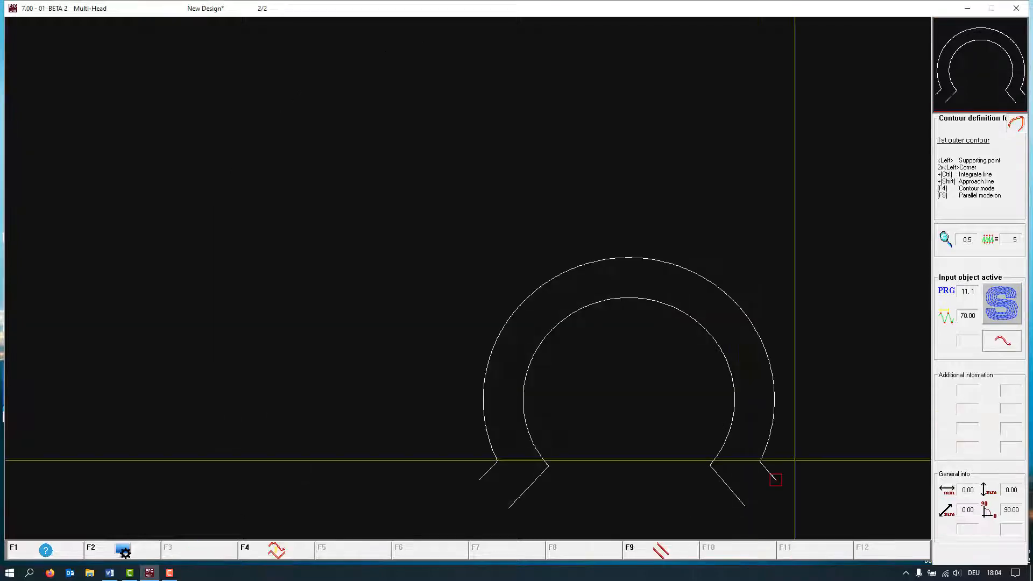
click(775, 480)
key(Return)
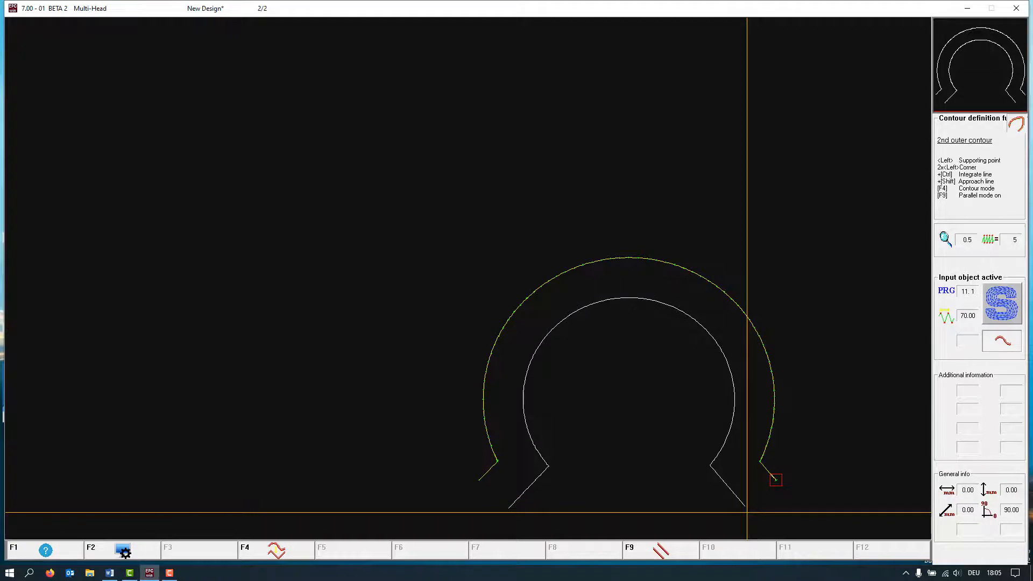
- Take the inner arc line as the second outer contour and calculate the filling without drawing a cap
click(747, 508)
scroll(849, 370, down, 3)
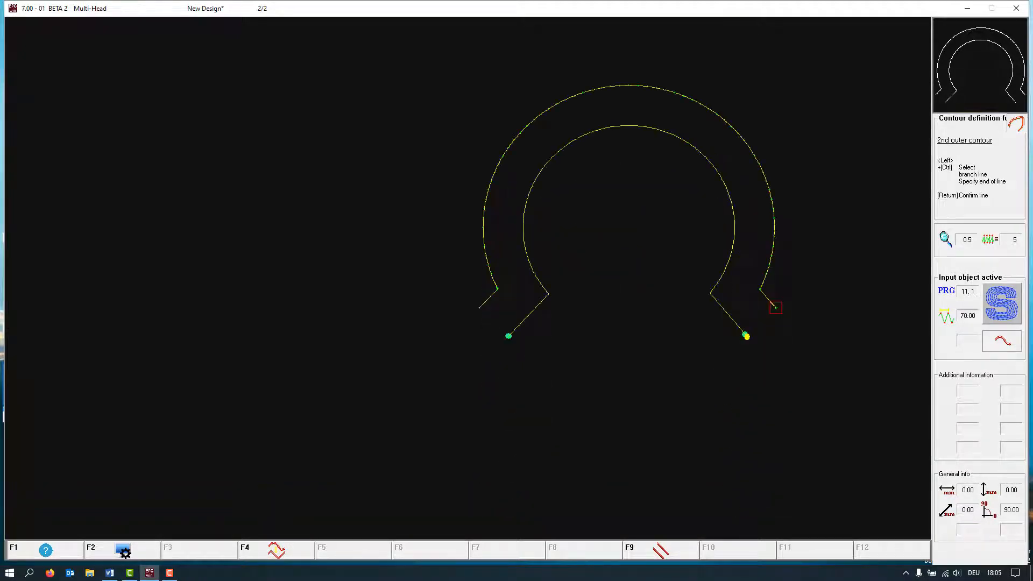
key(Return)
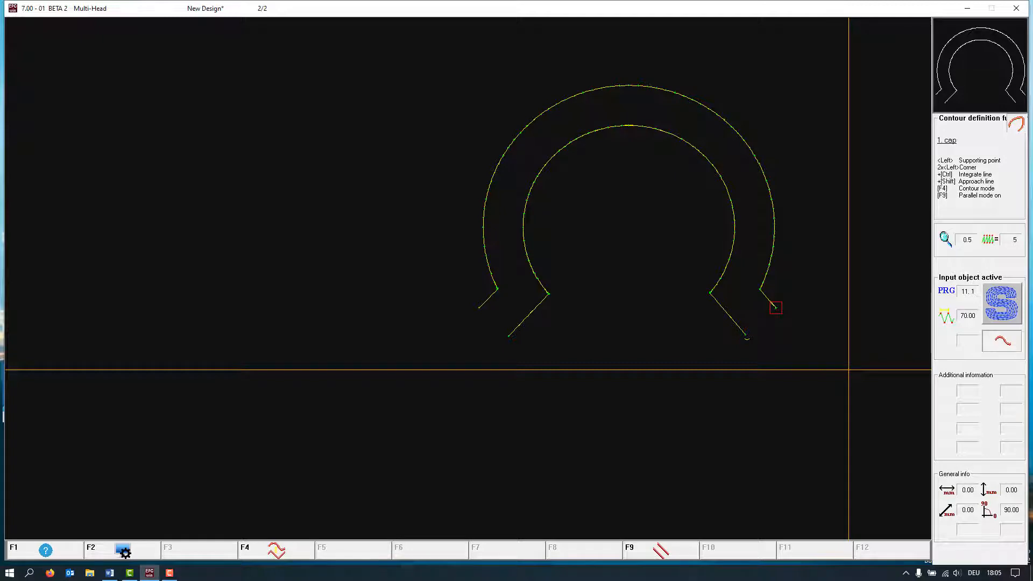
key(Return)
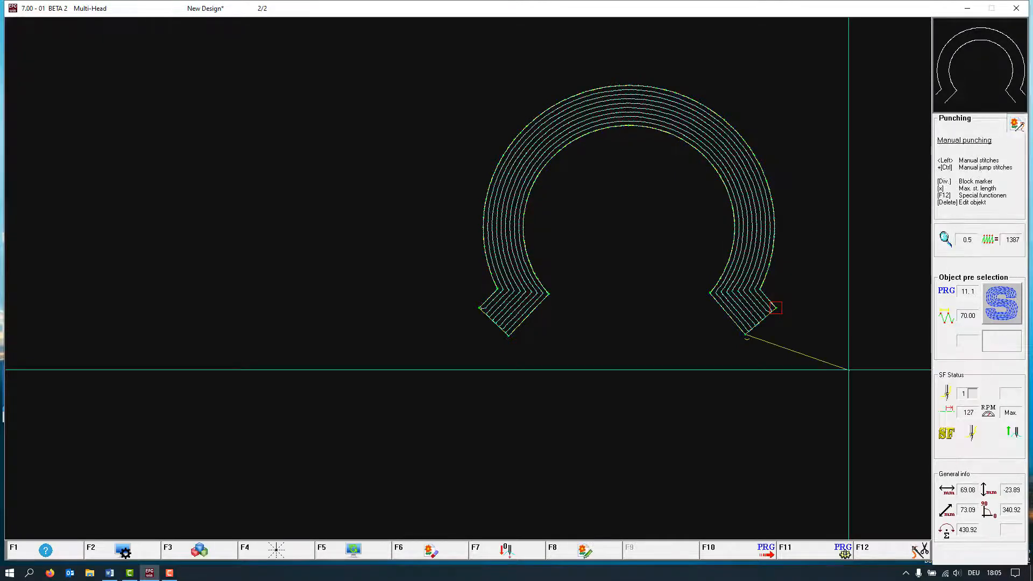
- Set the number of runnings of the horseshoe filling to 2 and recalculate the object
scroll(849, 369, up, 2)
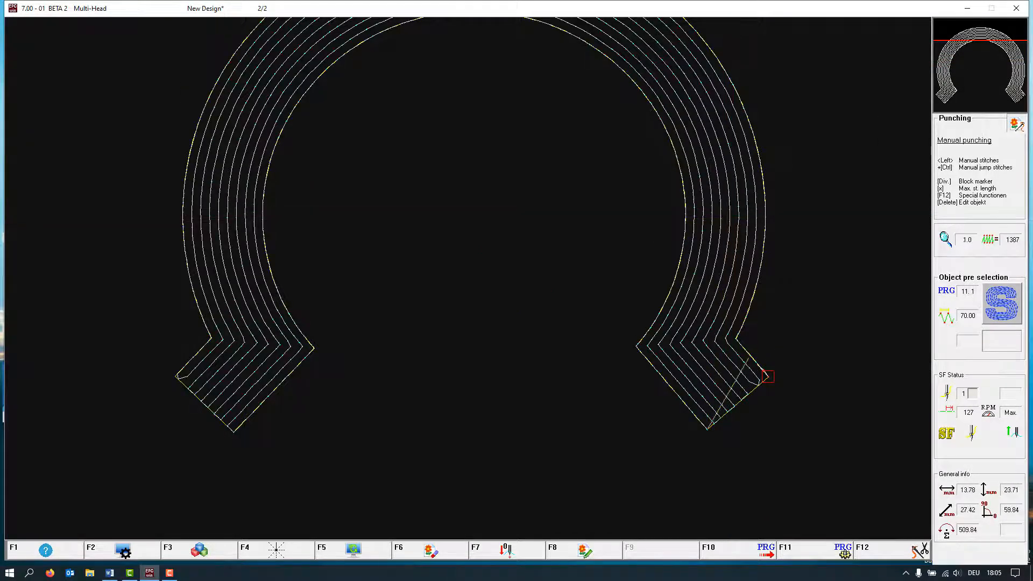
scroll(734, 358, up, 2)
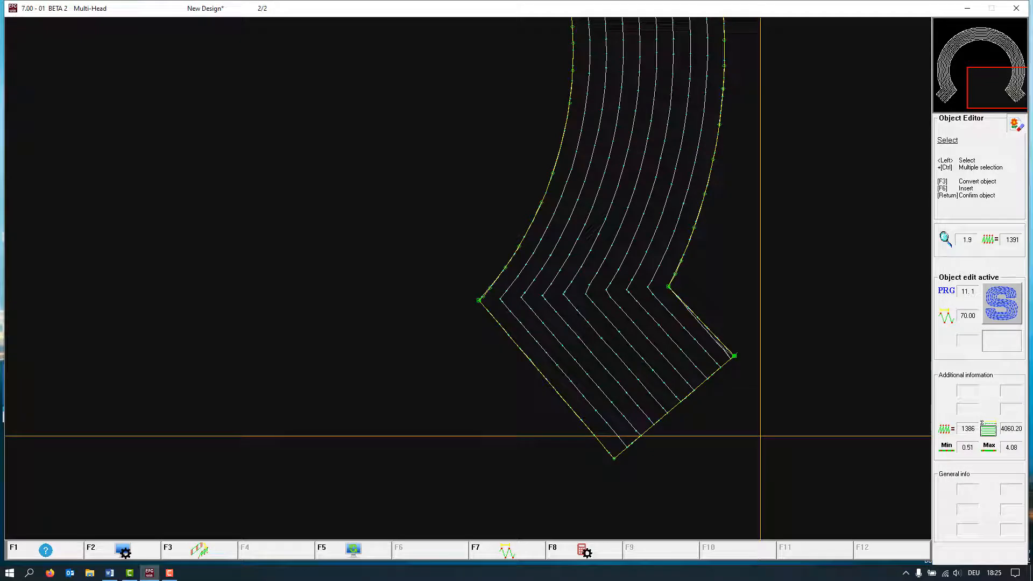
key(Return)
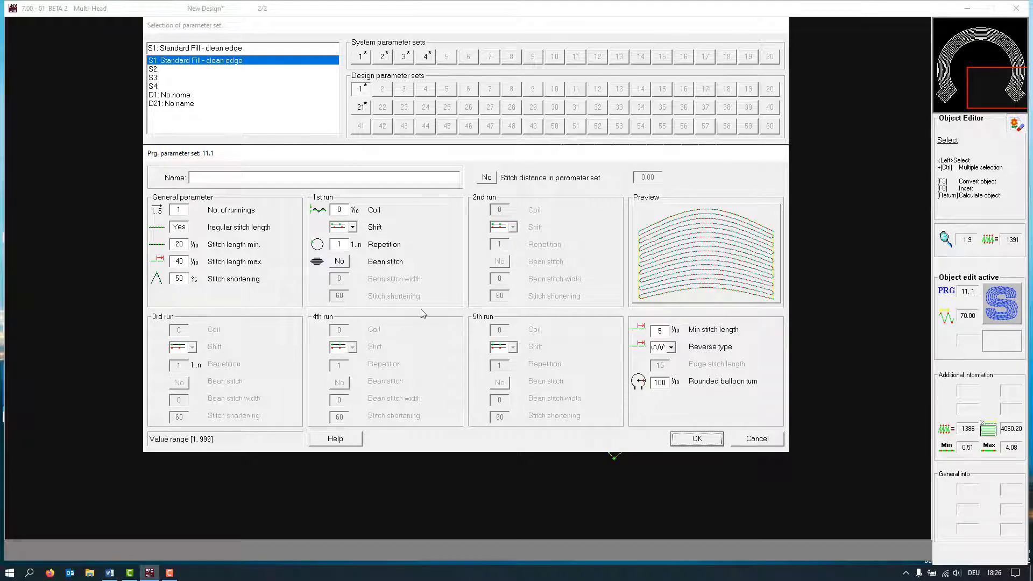
click(184, 209)
key(BackSpace)
text(2)
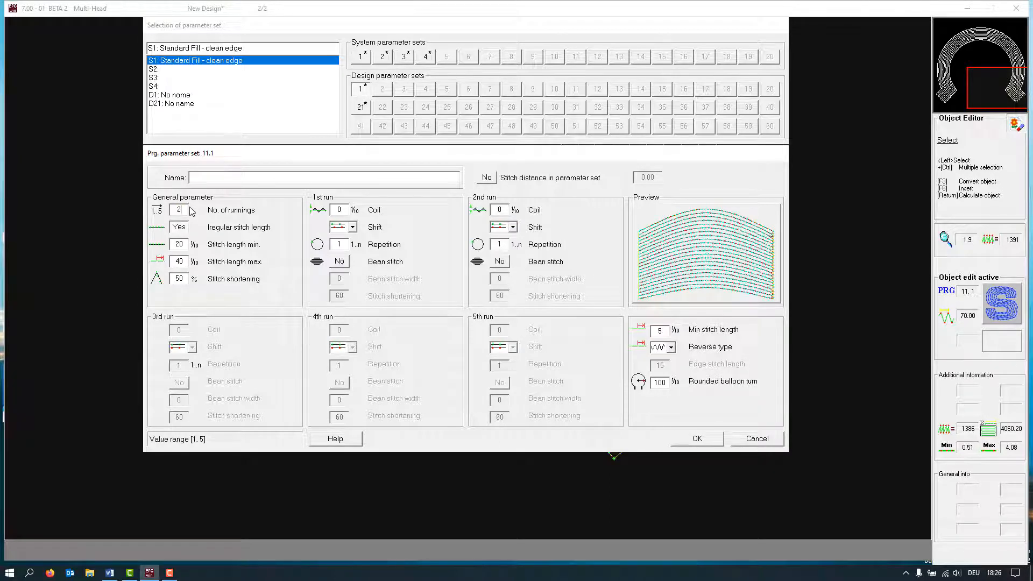
click(256, 180)
click(697, 438)
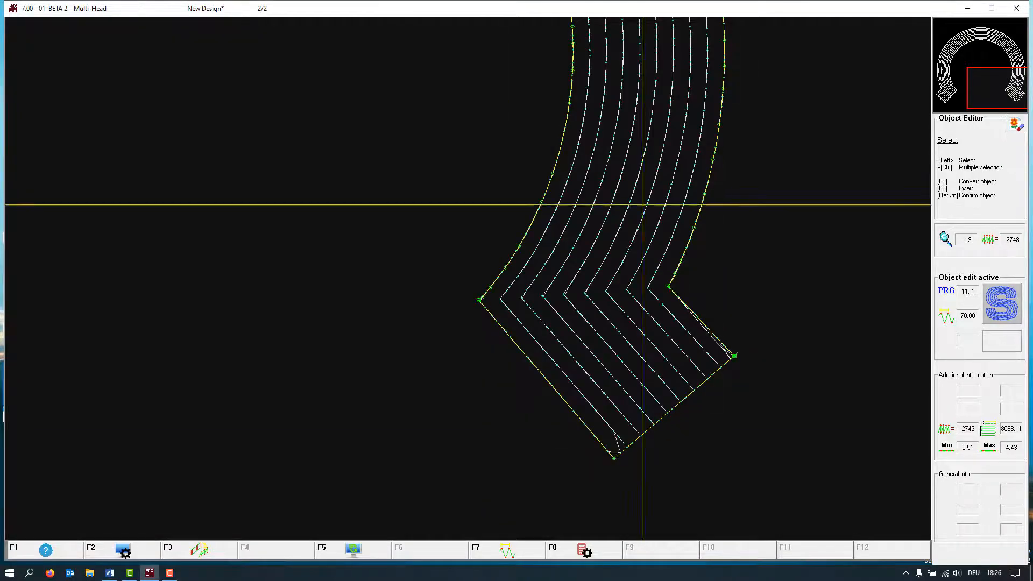
key(Return)
key(Return)
- Enable irregular stitch length for the straight running stitch line and adjust its minimum and maximum stitch lengths
key(F8)
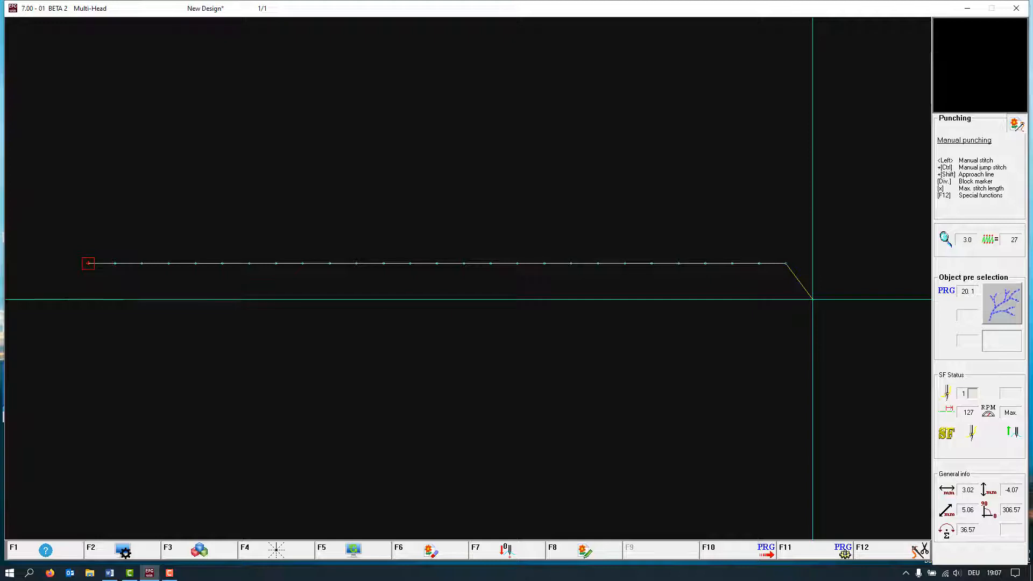
key(F6)
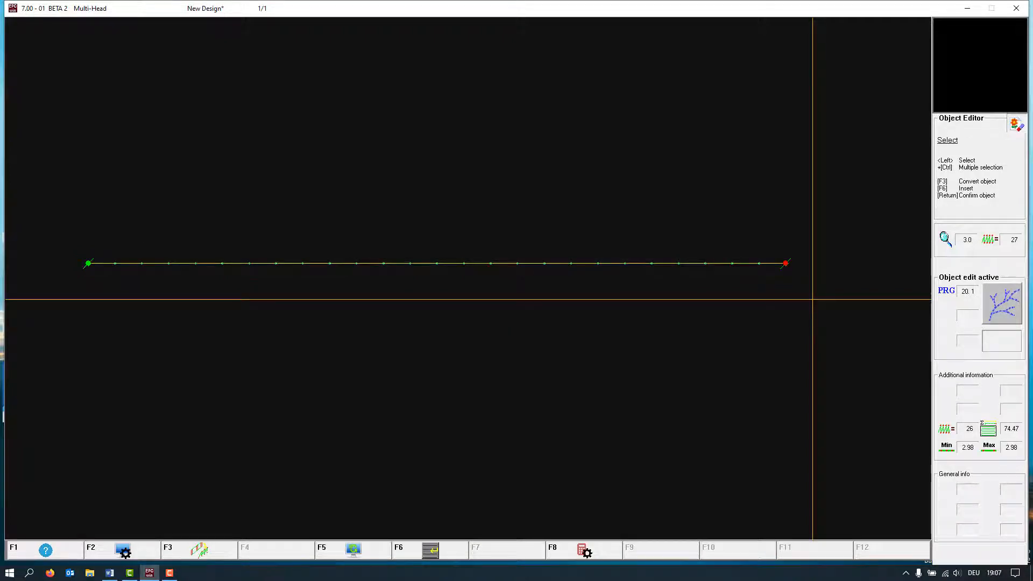
key(F8)
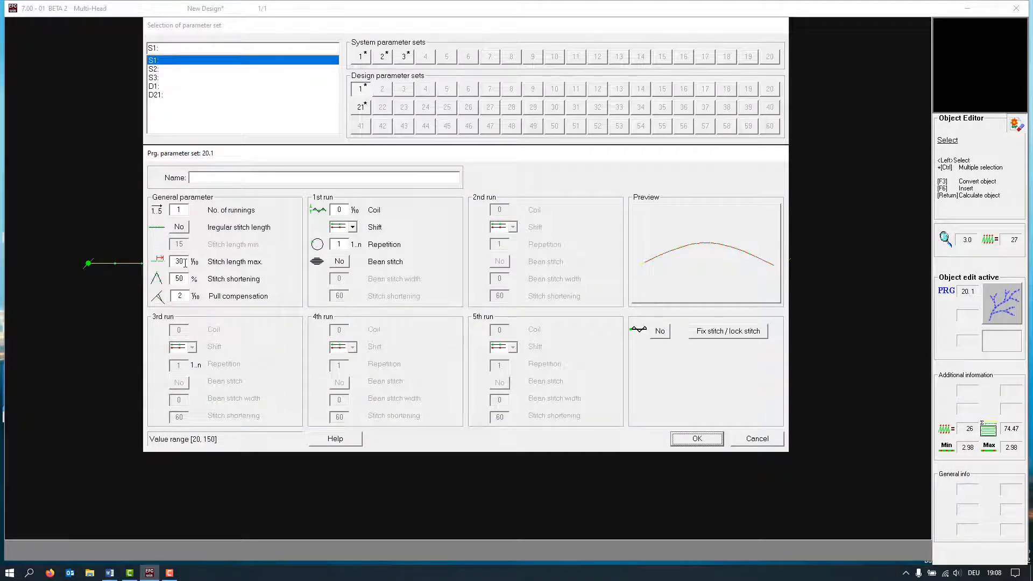
click(181, 229)
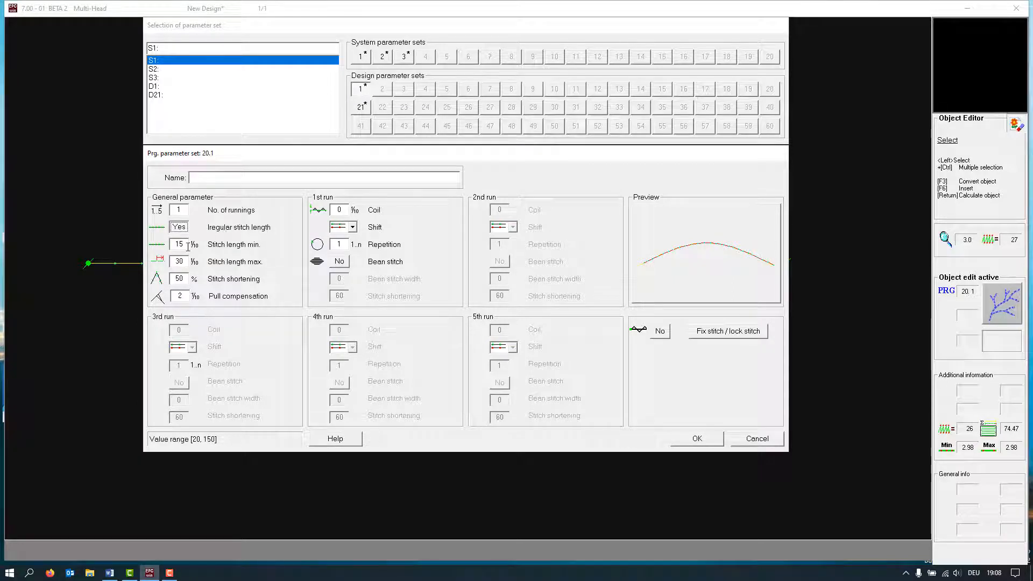
click(182, 245)
click(187, 263)
key(Up)
click(694, 439)
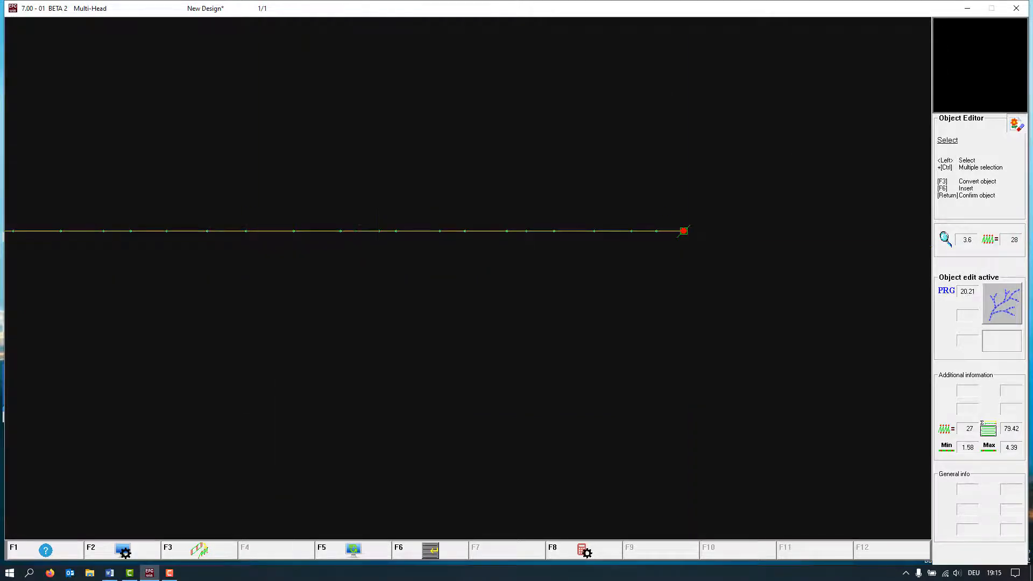
- Split the straight running stitch line at a contour point inserted near its middle
key(Left)
key(Return)
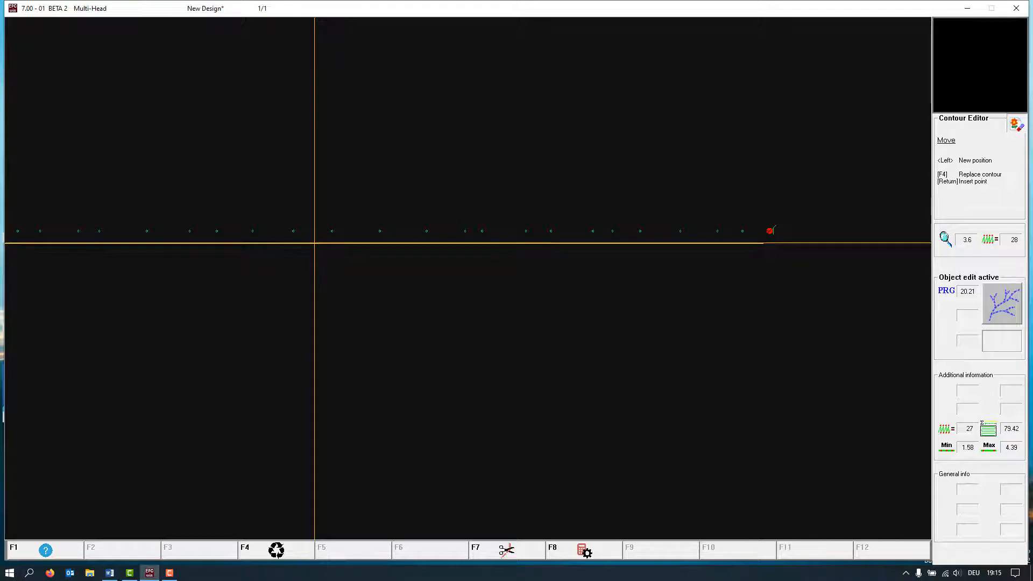
key(Escape)
key(Return)
key(F6)
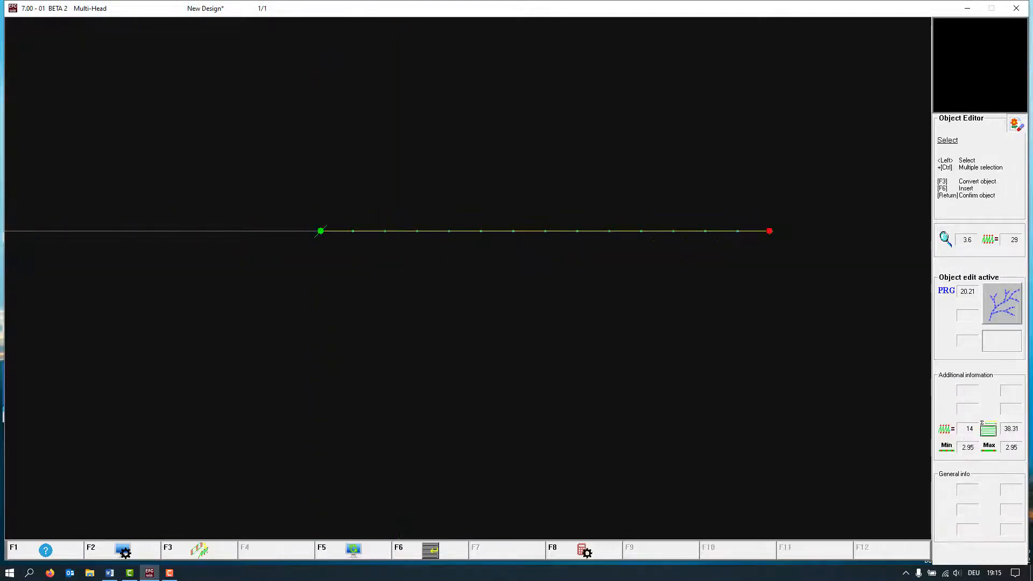
- Adjust the maximum stitch length of the selected line section and store its parameters in free design parameter set 1
key(Return)
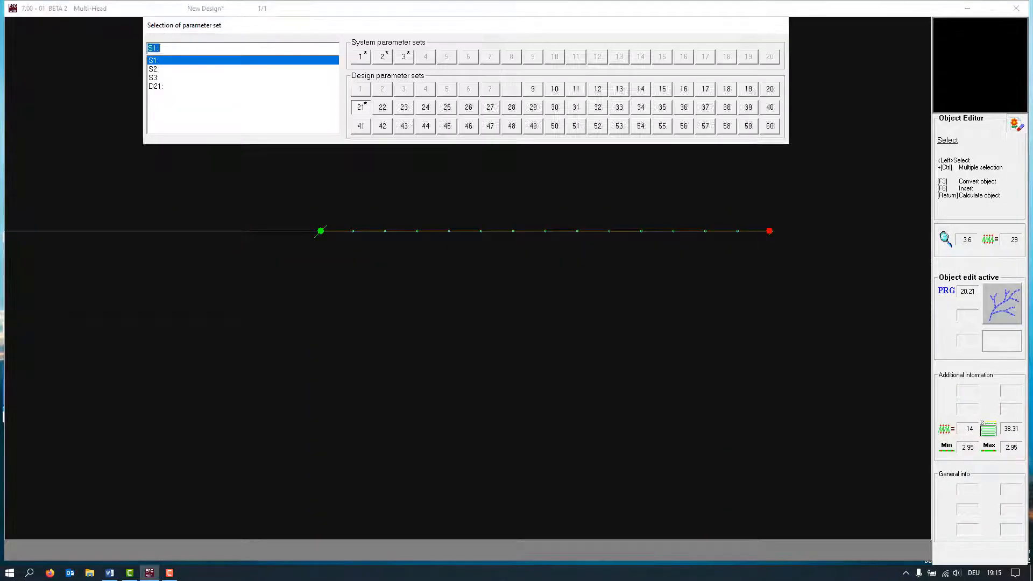
click(182, 261)
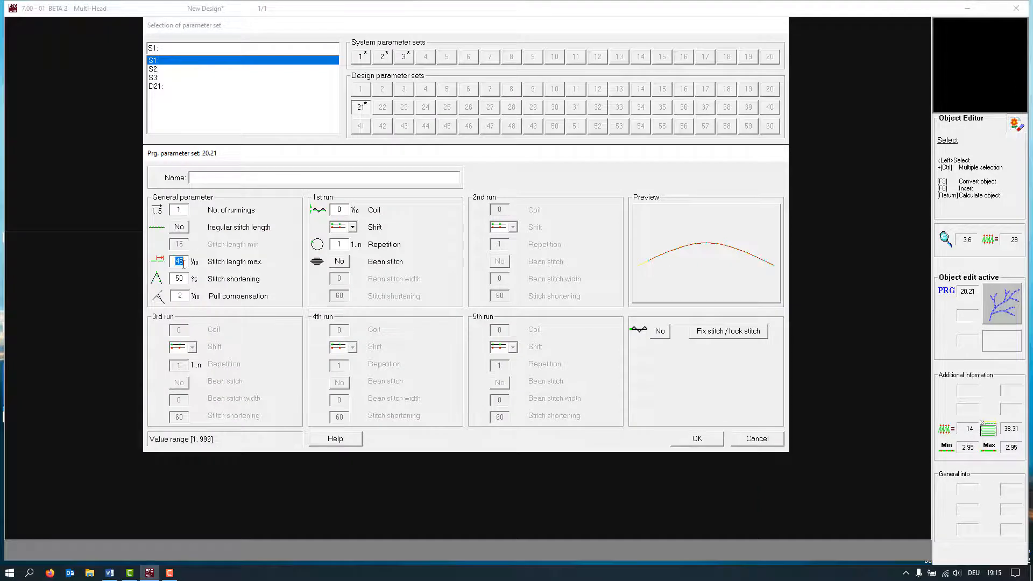
key(Return)
click(462, 307)
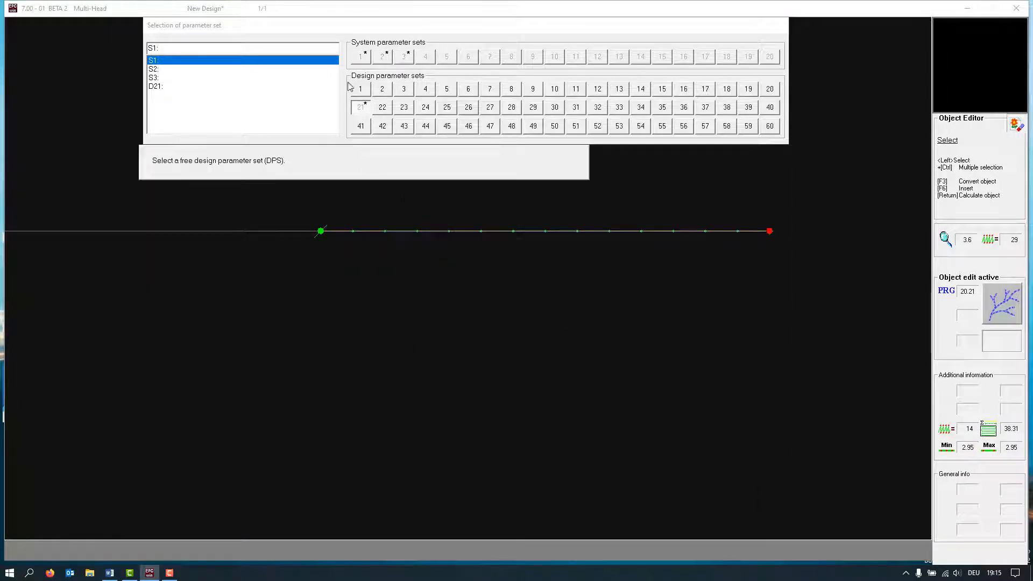
click(365, 89)
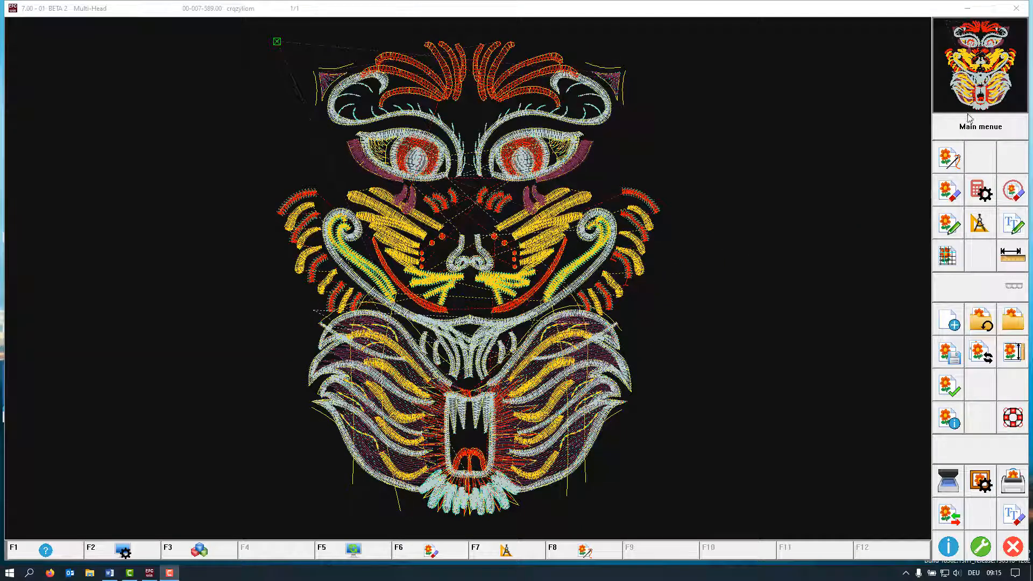
- In Global Editing, set the stitch distance in design parameter set 1 of program 1 to 5 and calculate the objects
click(1005, 183)
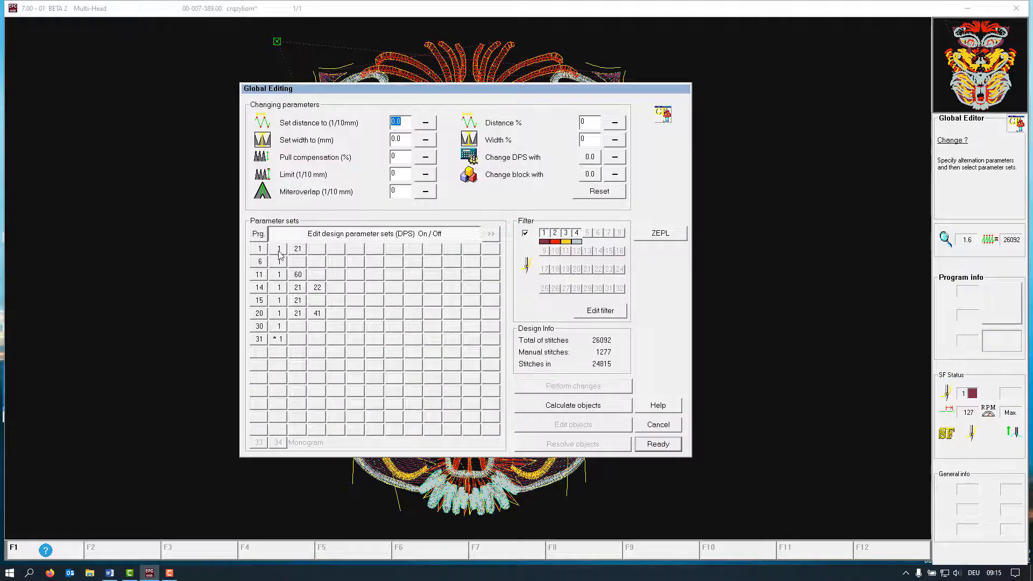
click(279, 251)
click(495, 178)
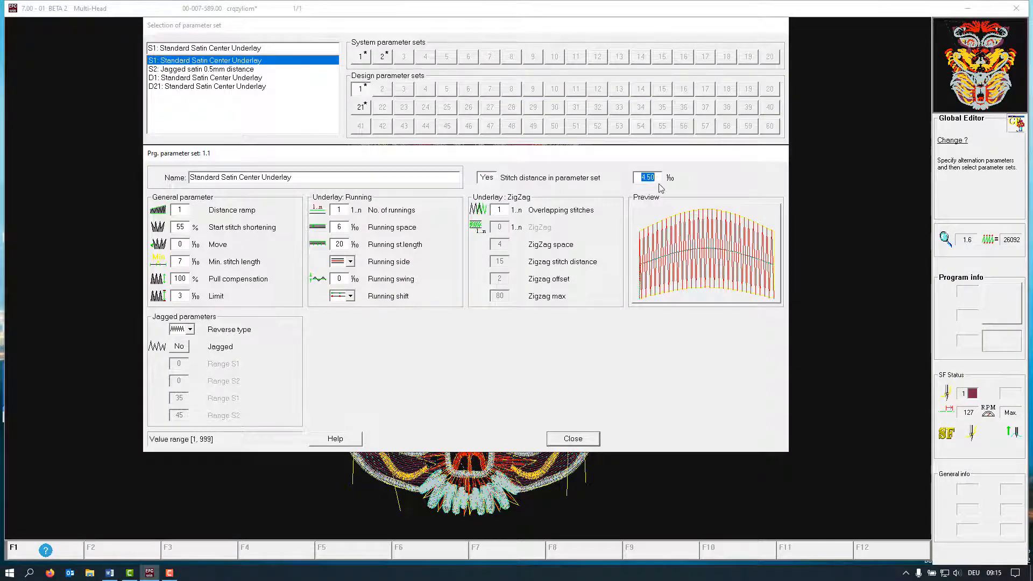
text(5)
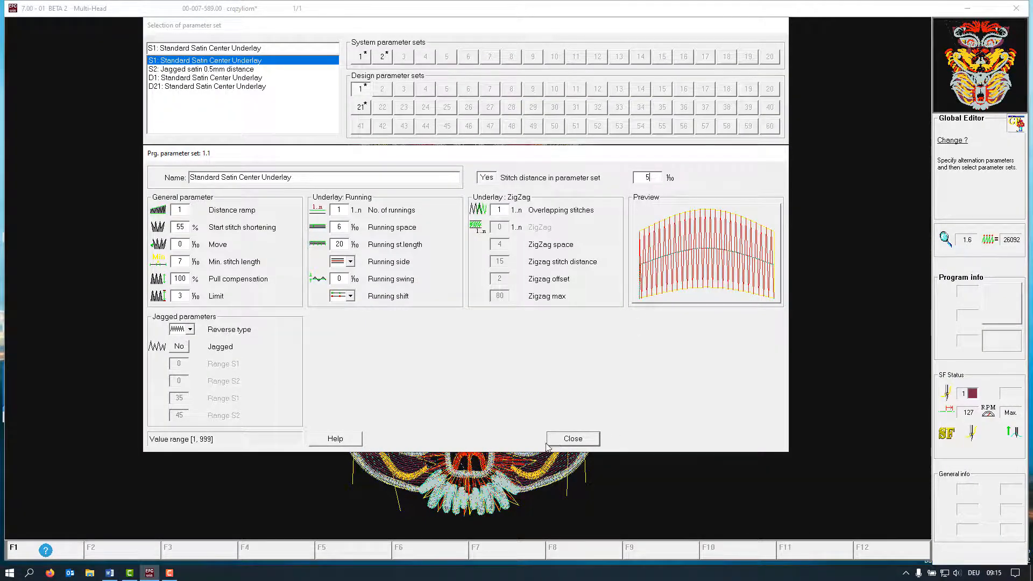
click(572, 439)
click(573, 405)
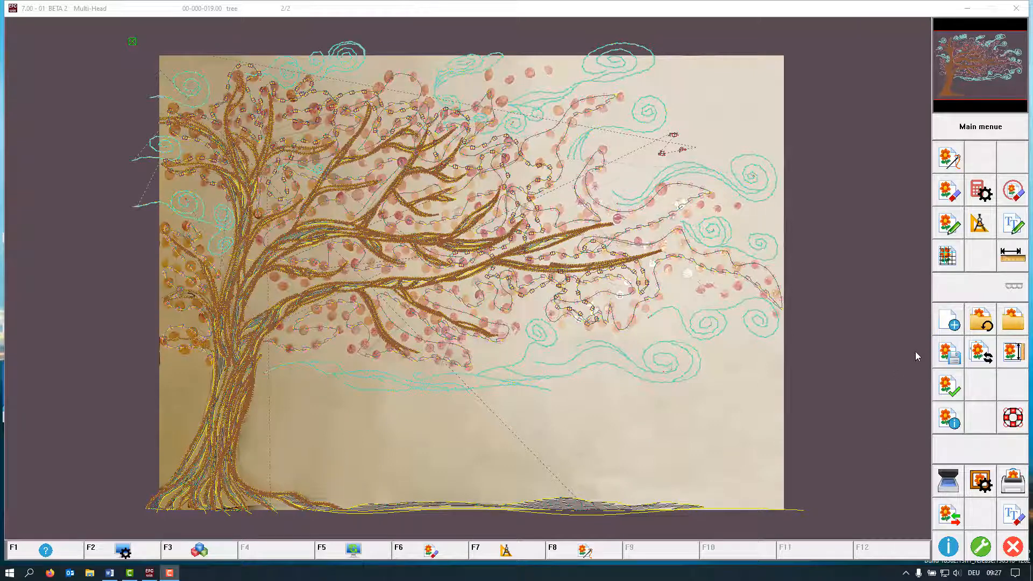
- Check the bead parameters of right bowl b in the tree design's sequin/beads definition and accept the dialogs
click(948, 418)
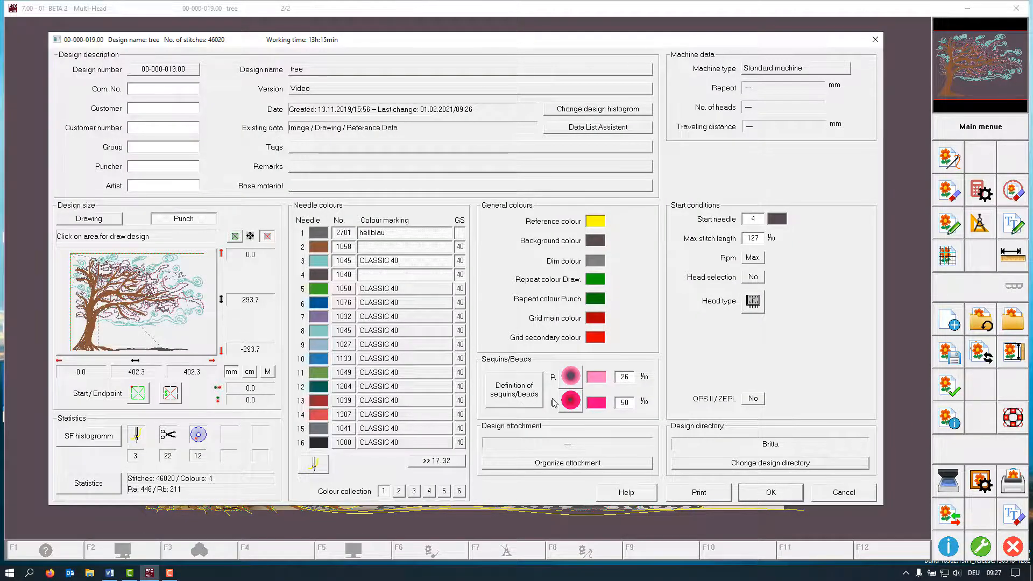
click(516, 400)
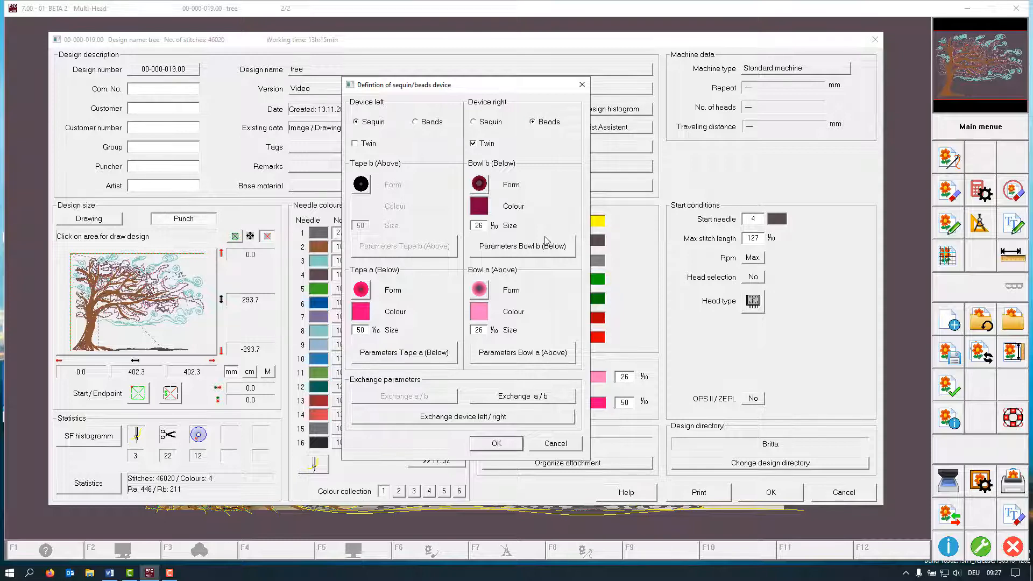
click(518, 249)
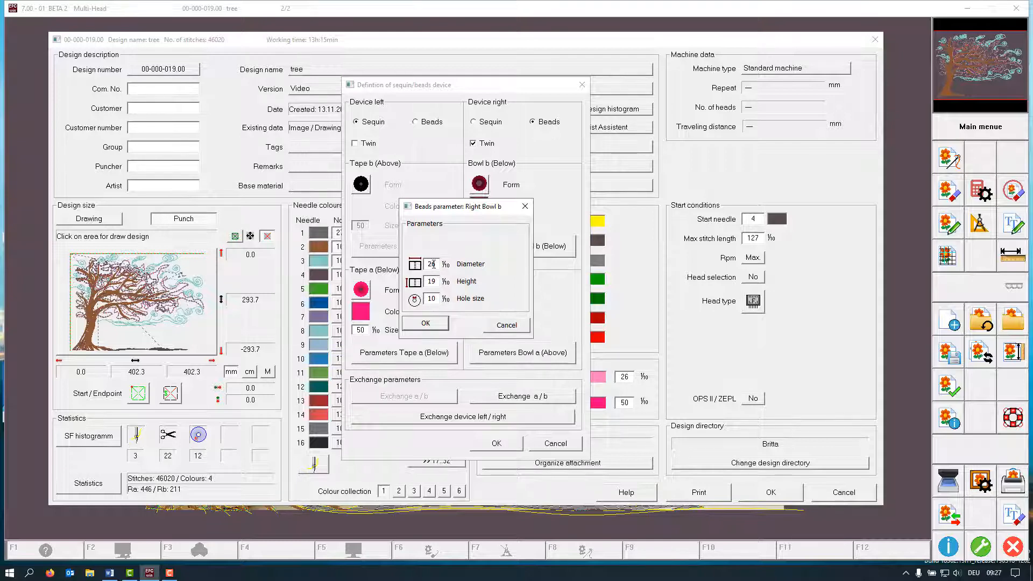
click(425, 323)
click(494, 446)
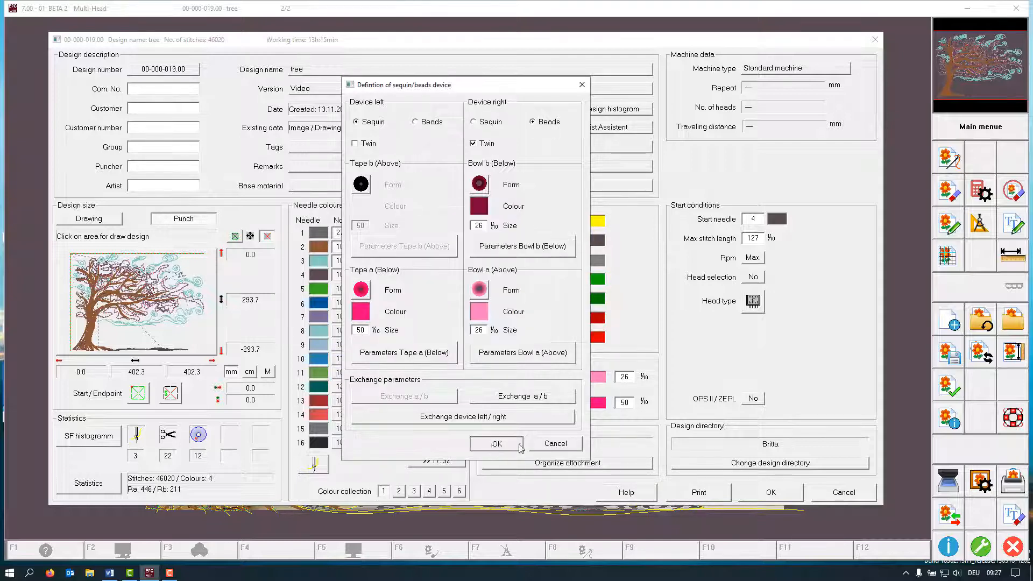
click(770, 492)
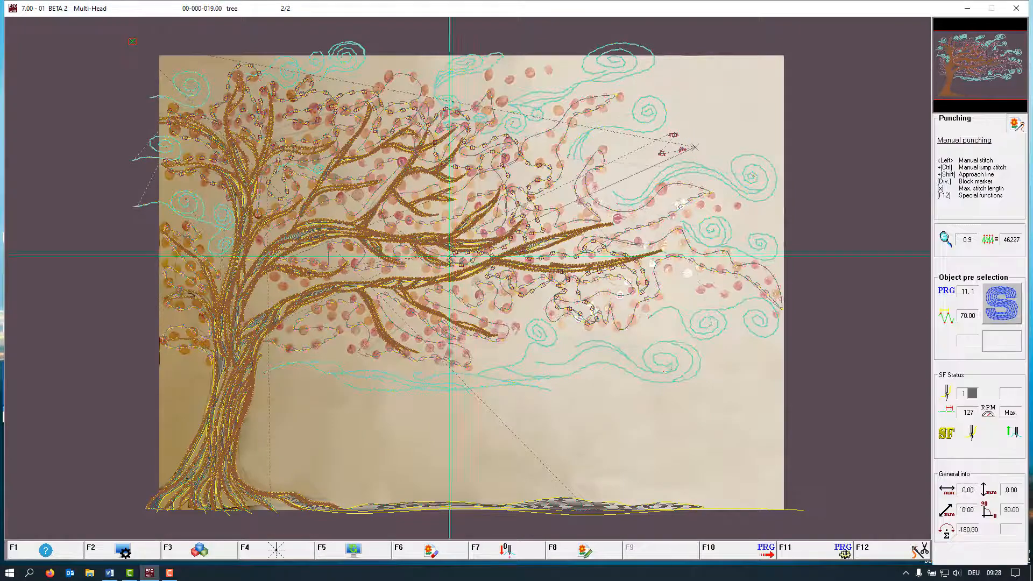
- In manual punching, activate special function 50 for the right bead device near the existing bead samples
scroll(655, 214, up, 3)
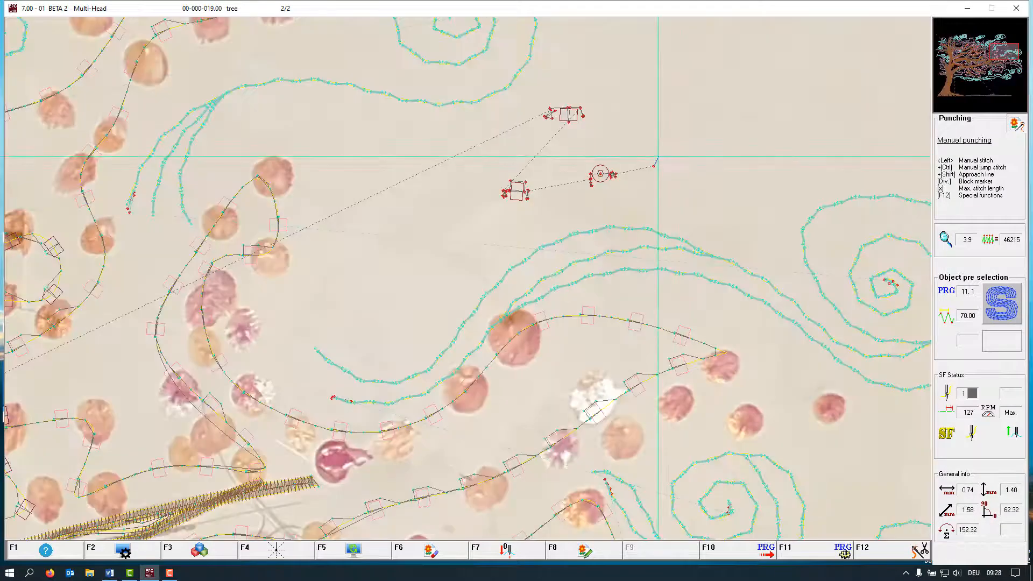
key(F12)
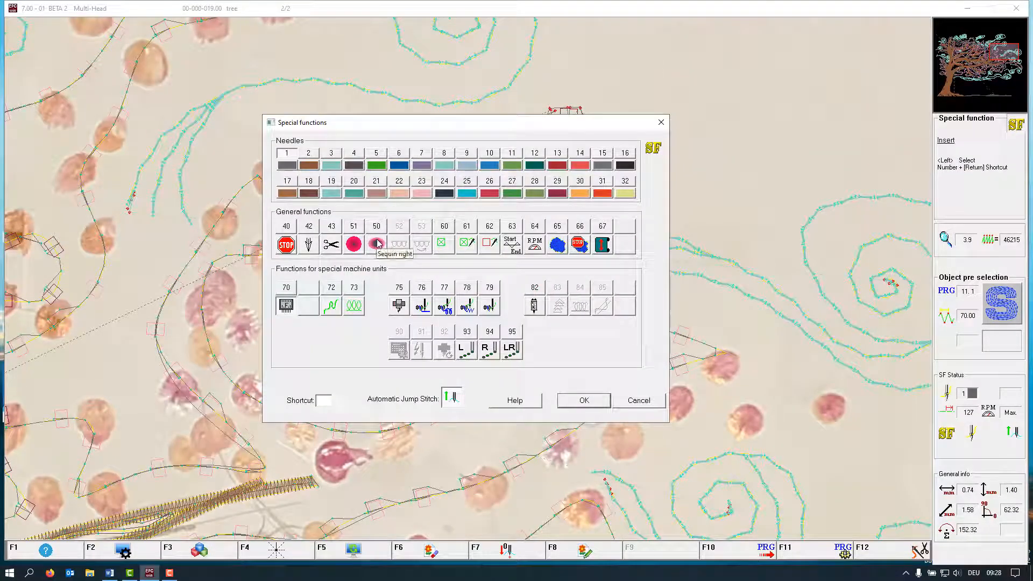
double_click(377, 243)
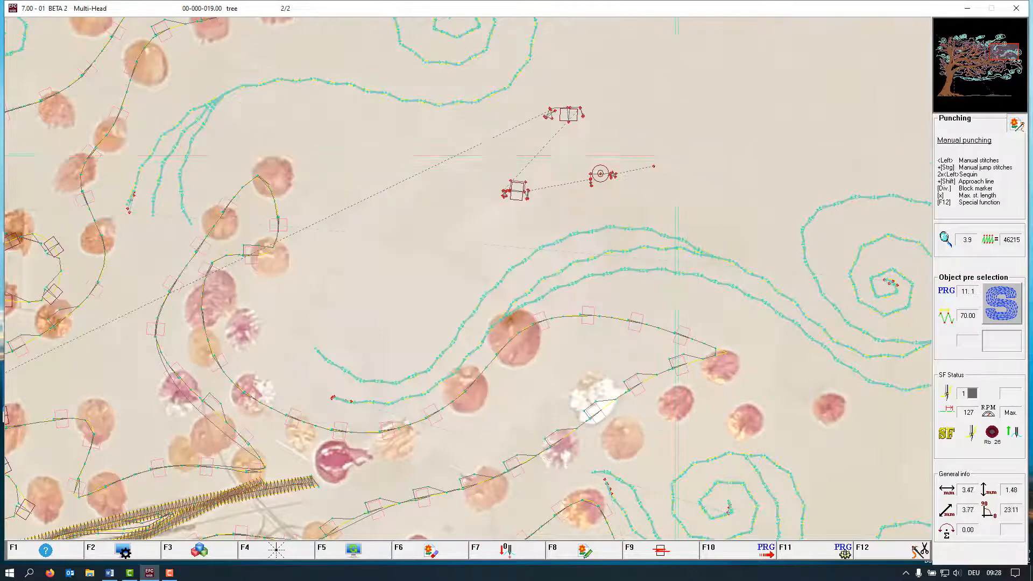
- Punch stitches onward from the last bead sample and choose placement type 2 for the right-hand bead
click(654, 165)
double_click(678, 156)
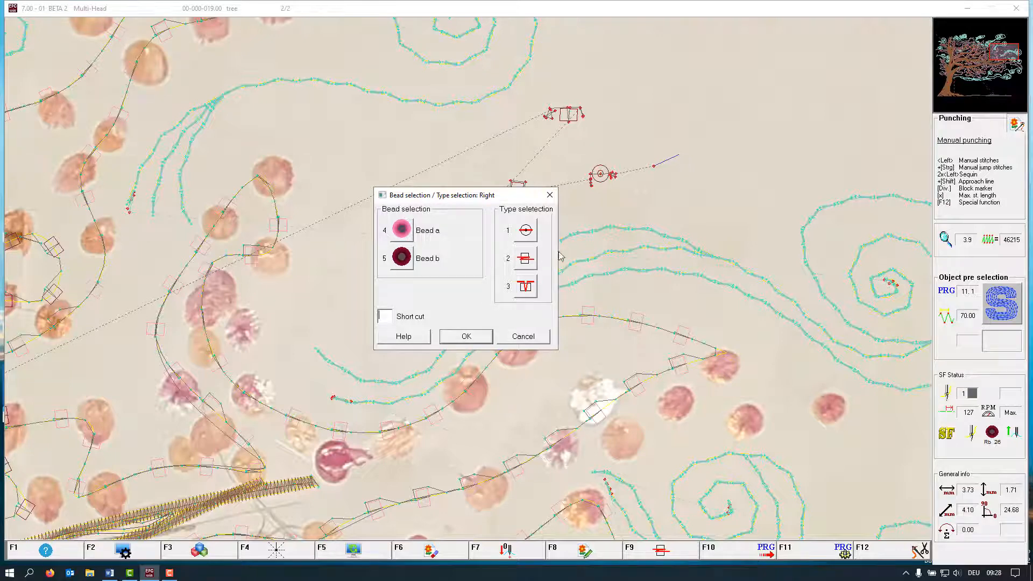
click(520, 258)
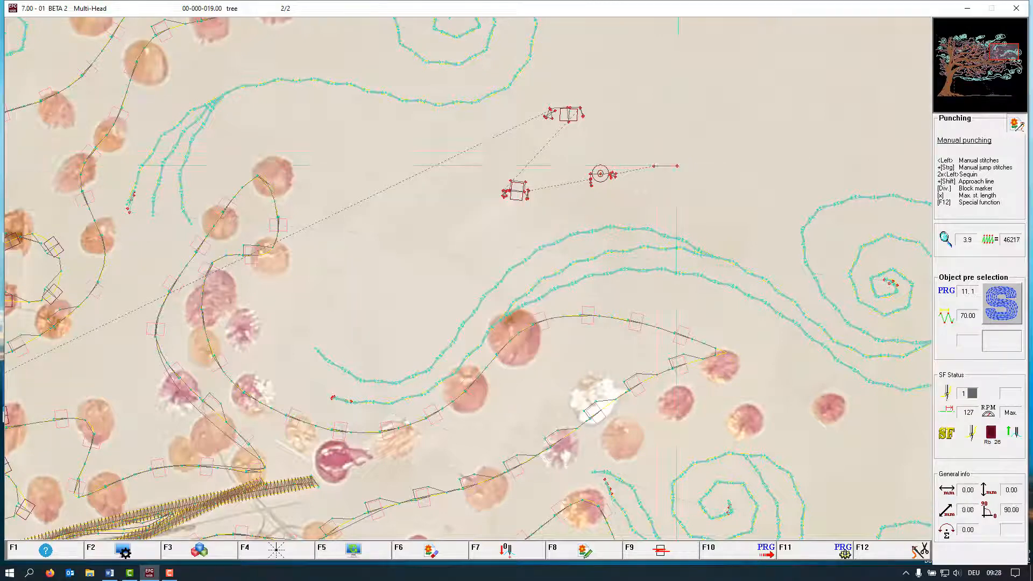
click(677, 165)
scroll(693, 155, up, 1)
scroll(721, 170, up, 1)
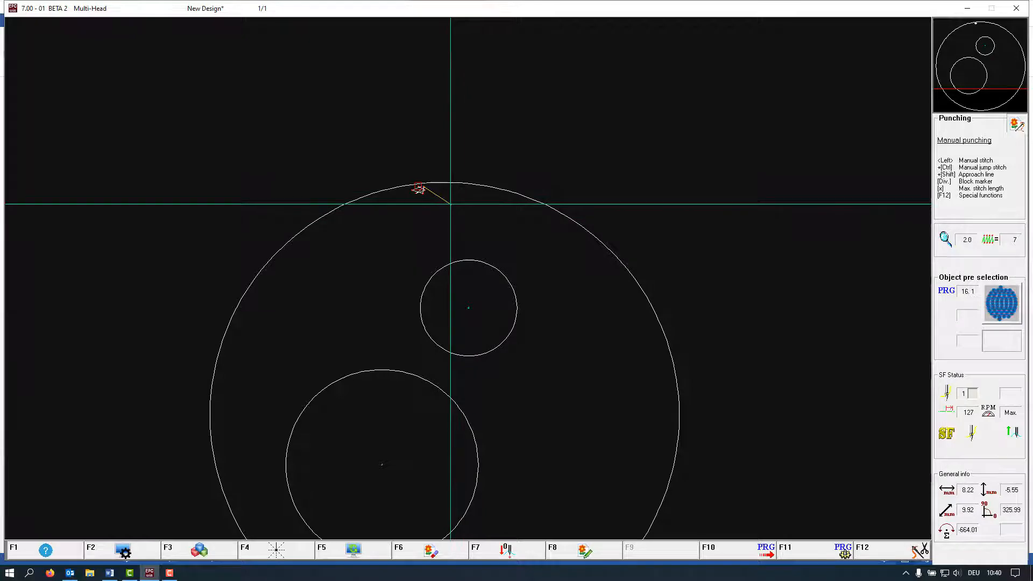
- Activate sequin special function 51 and choose area fill program 16 for the circle design
key(F12)
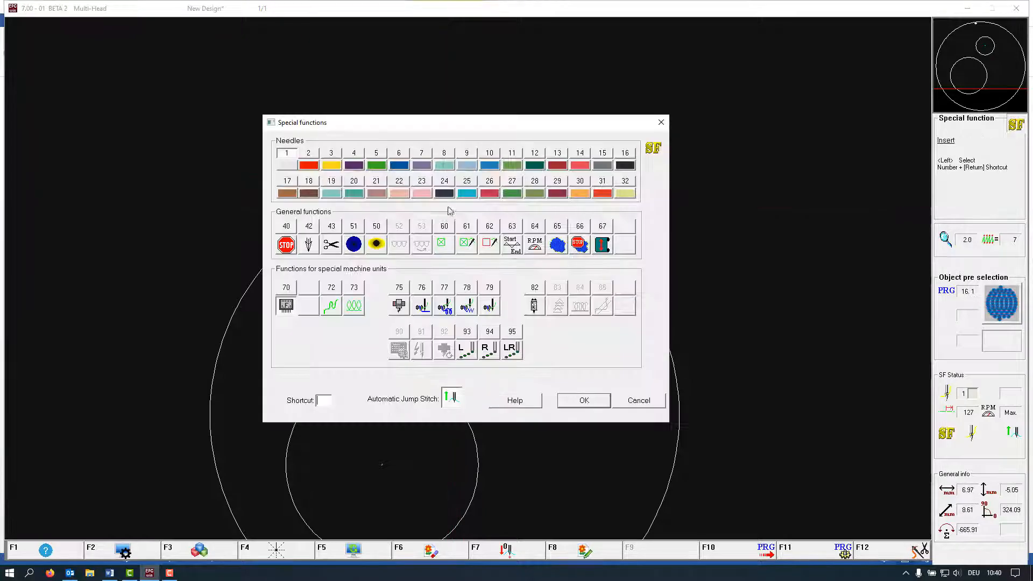
click(358, 241)
key(F11)
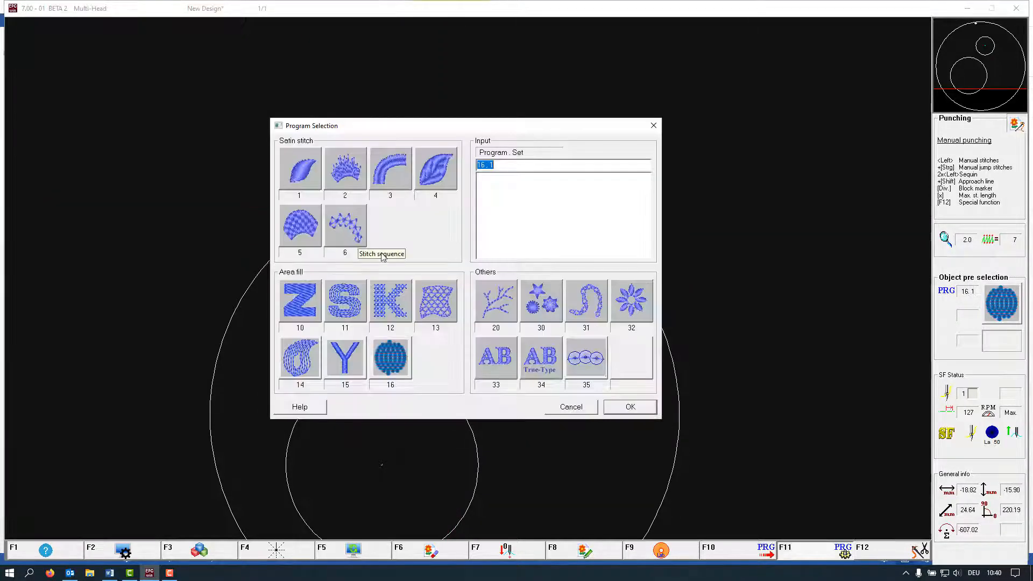
click(404, 370)
- Integrate the large circle as the outer contour, enter a horizontal stitch direction line, and calculate the sequin filling
ctrl+click(436, 182)
key(Return)
click(399, 248)
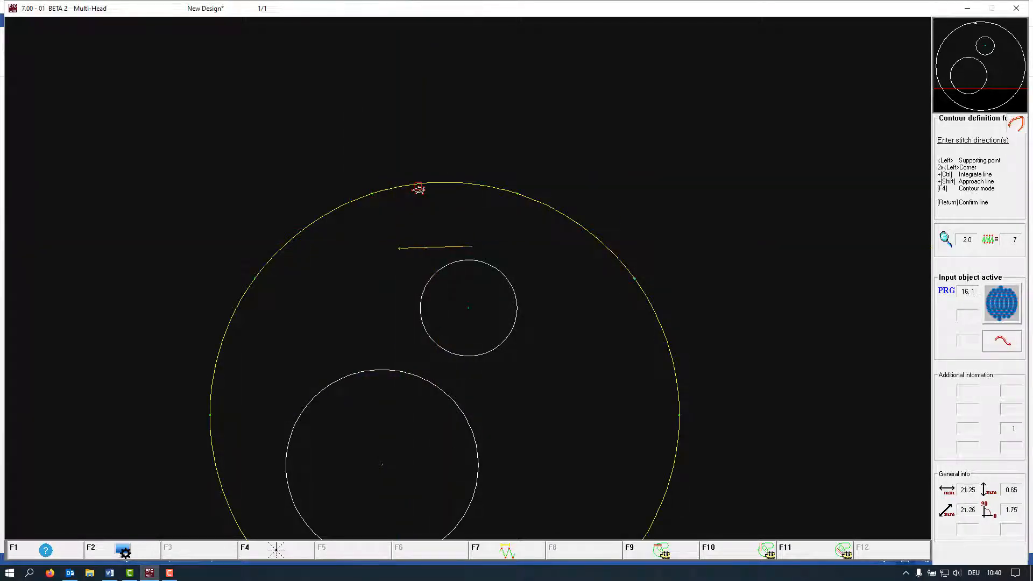
click(513, 248)
key(Return)
key(Return)
key(Return)
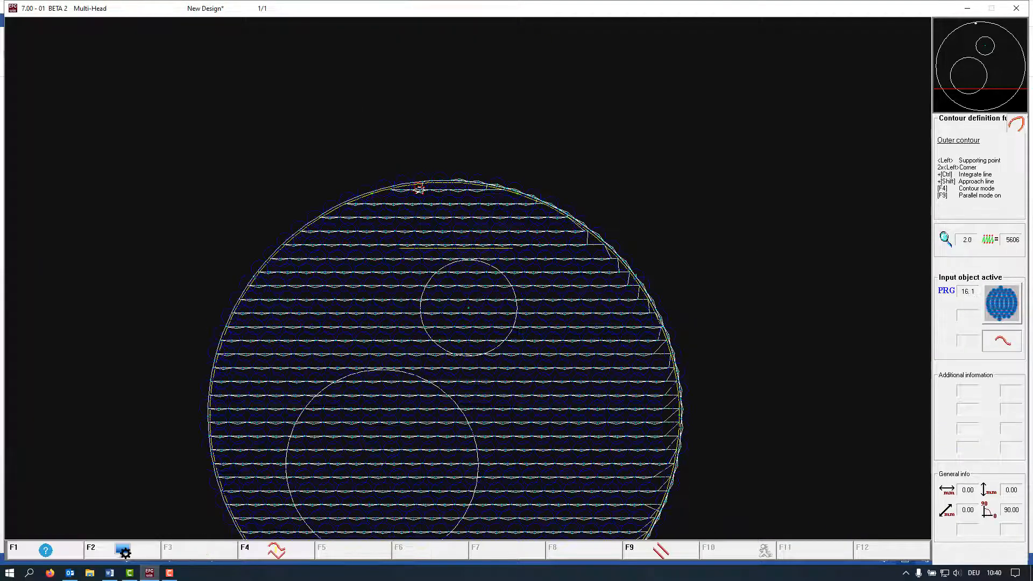
key(Escape)
- Try the Beads option and the absolute distance setting in the sequin filling's parameter set 16.1, then restore both
key(F11)
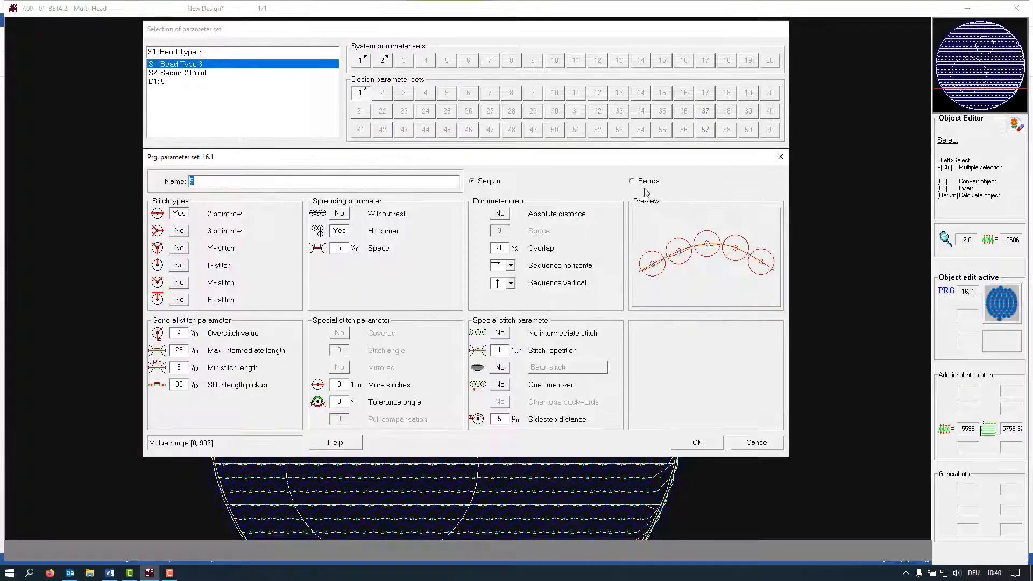
click(640, 184)
click(490, 183)
click(500, 214)
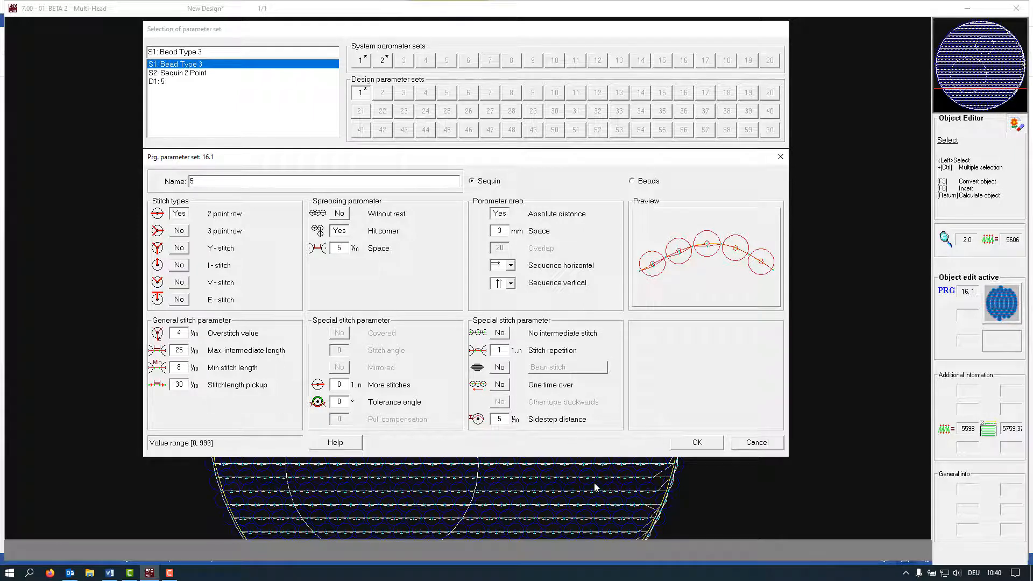
click(500, 213)
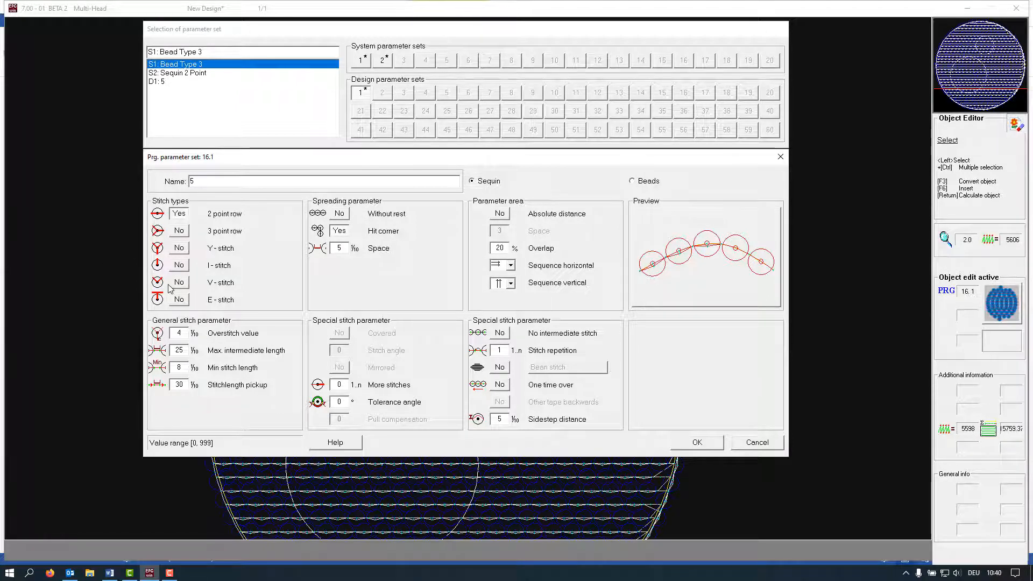
click(716, 448)
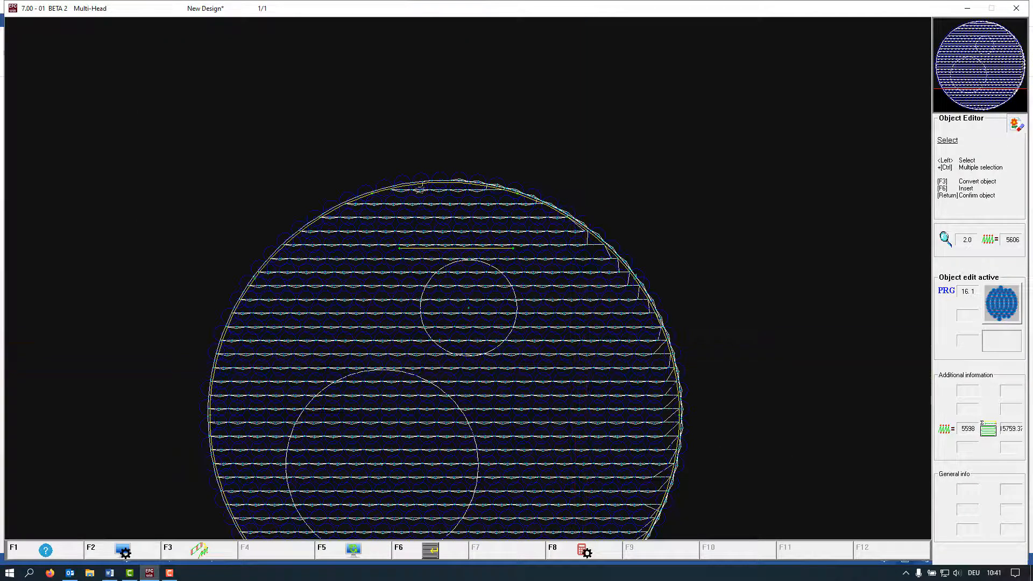
- Insert the small inner circle as a hole in the sequin filling and recalculate the object
key(F6)
key(F2)
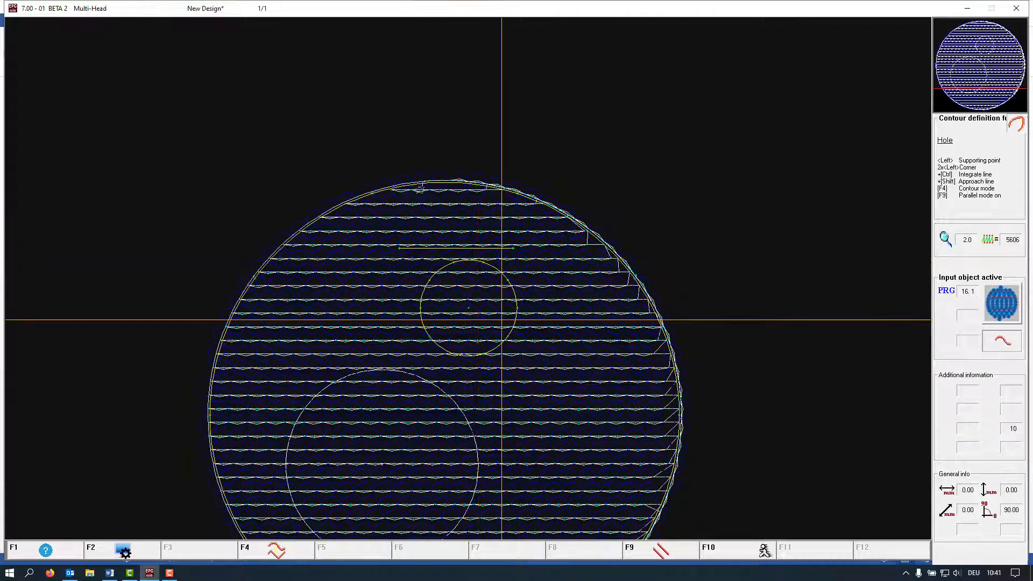
key(Return)
key(Return)
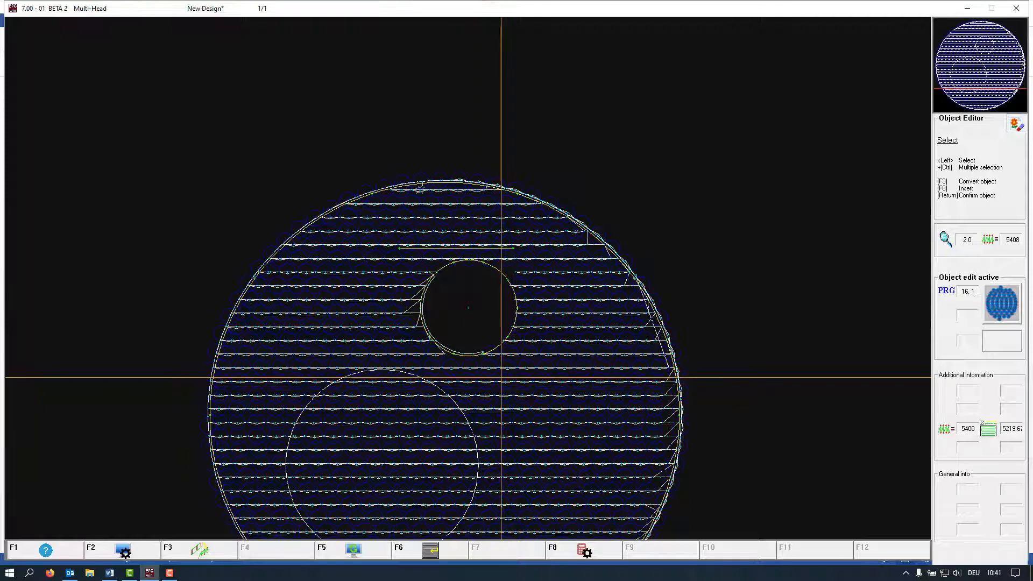
- Insert the larger inner circle as an Other tape contour in the sequin filling and confirm the object
key(F6)
key(F3)
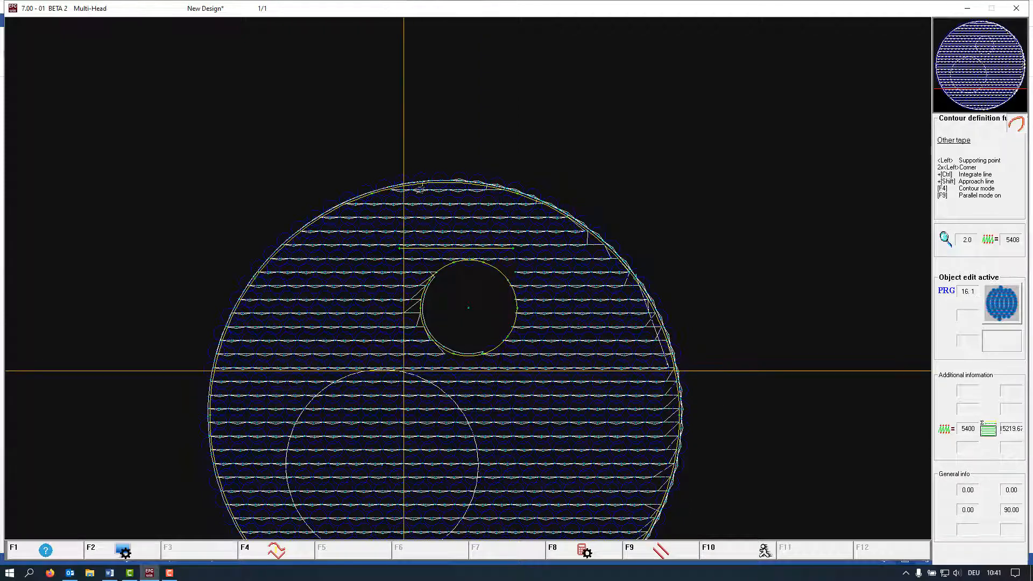
ctrl+click(403, 371)
key(Return)
key(Return)
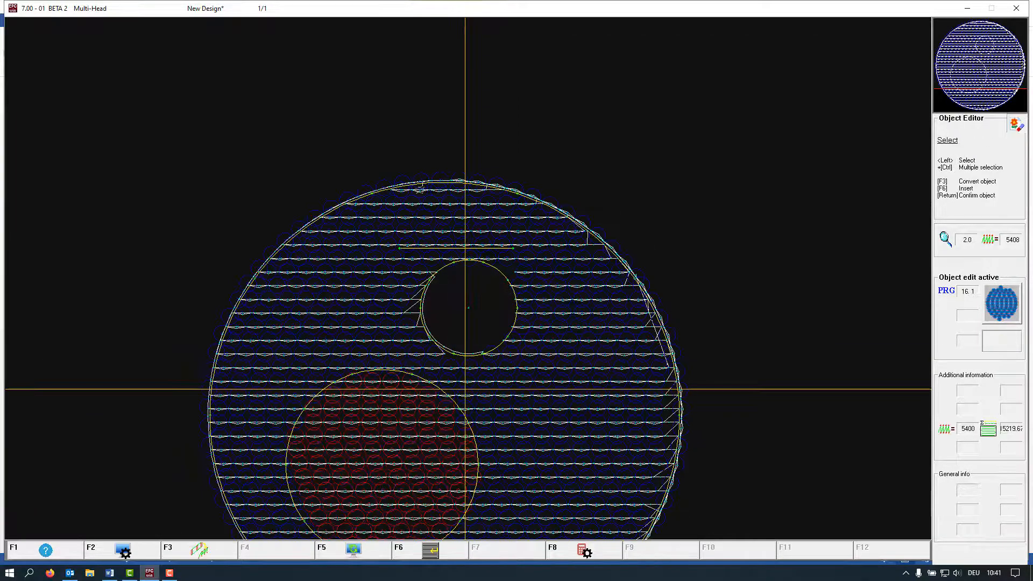
scroll(473, 330, down, 2)
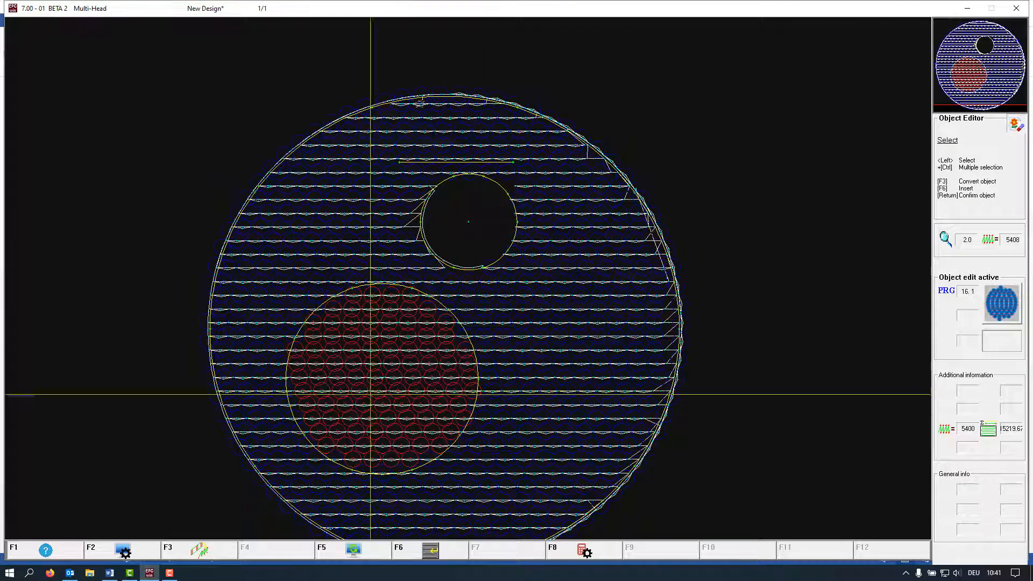
key(Return)
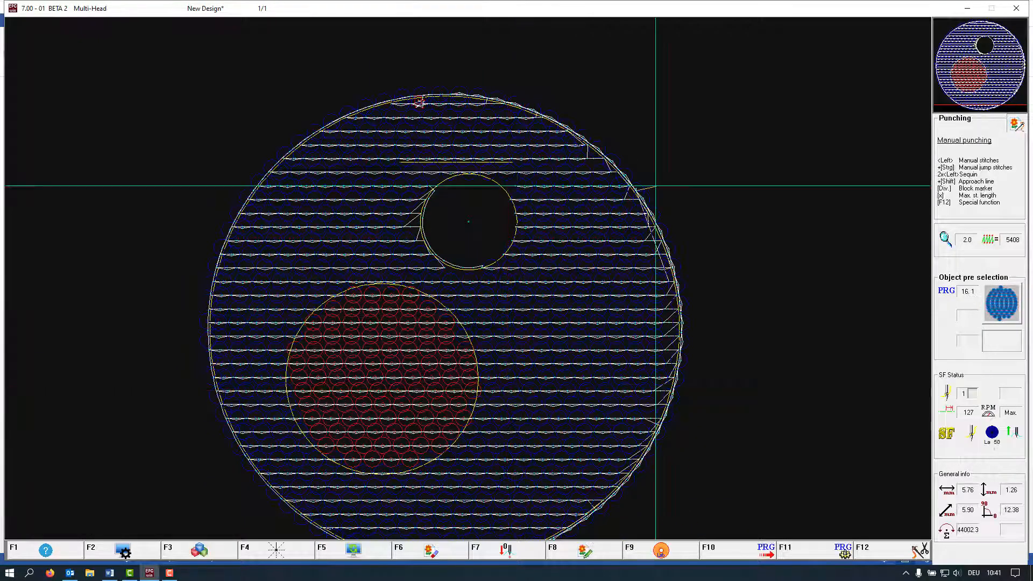